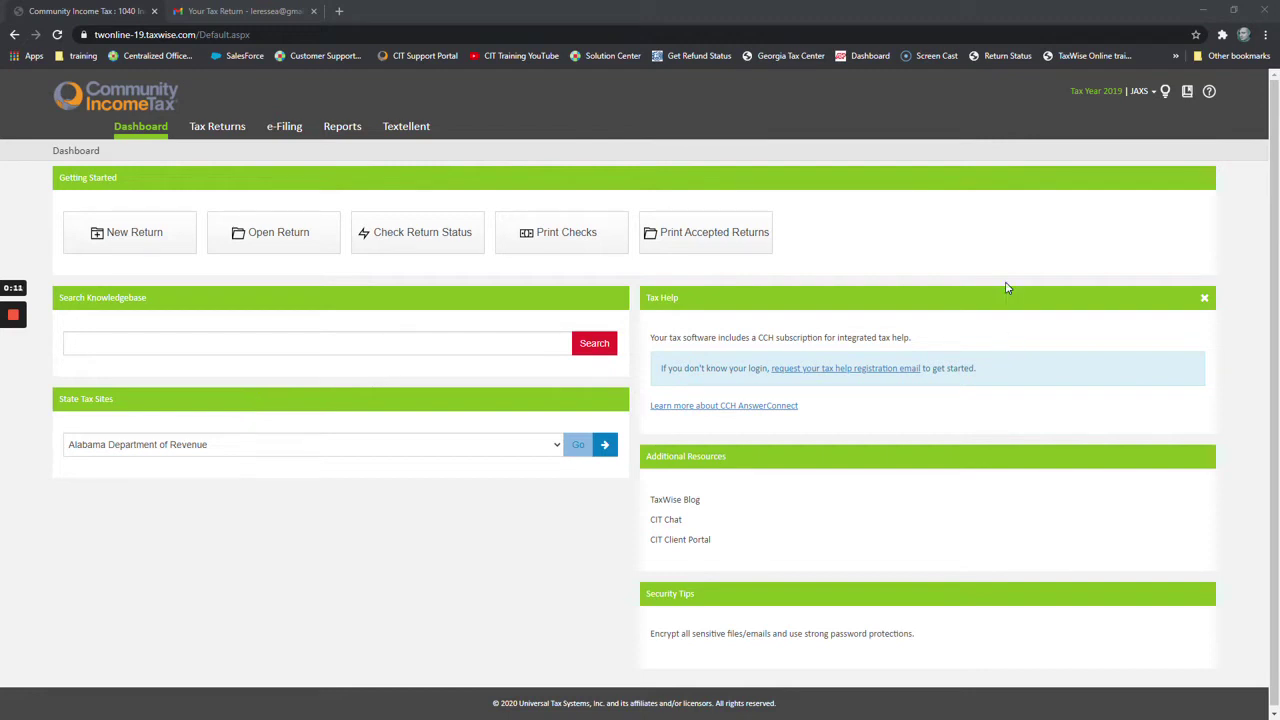
# Step: Open Manage Users from the JAXS account's Settings to list users and their roles
pyautogui.click(1152, 92)
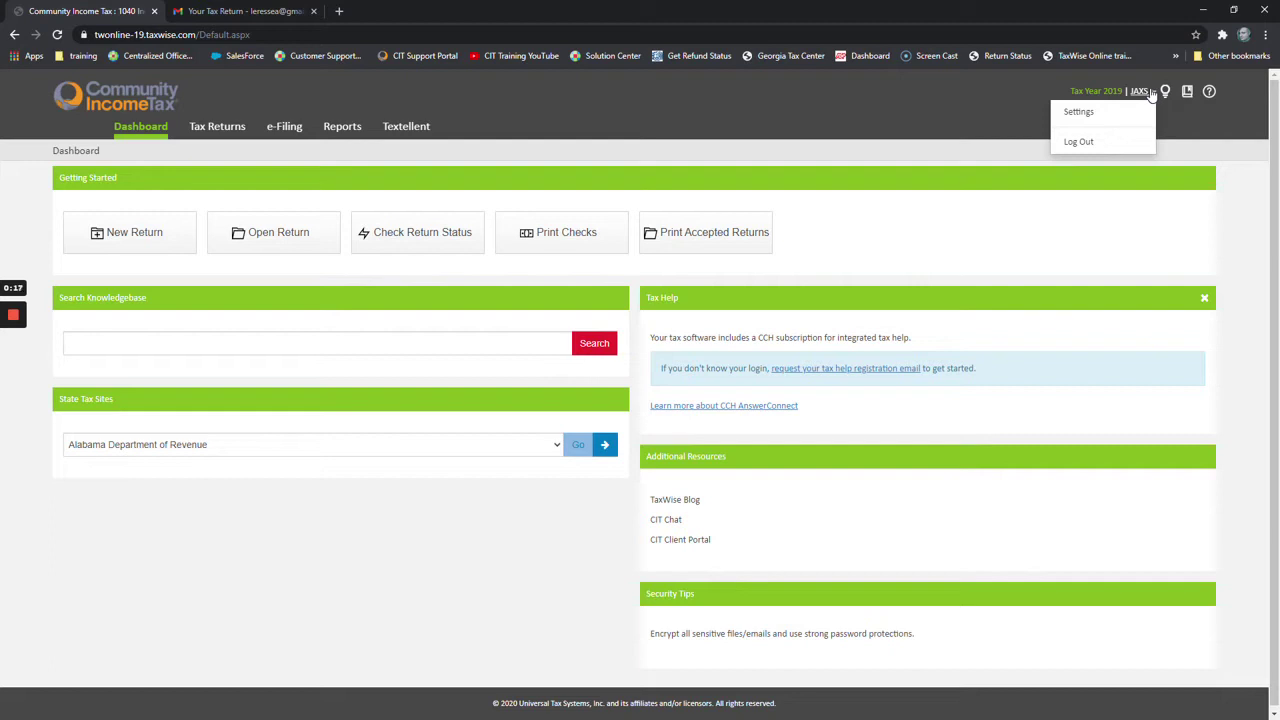
pyautogui.click(1150, 121)
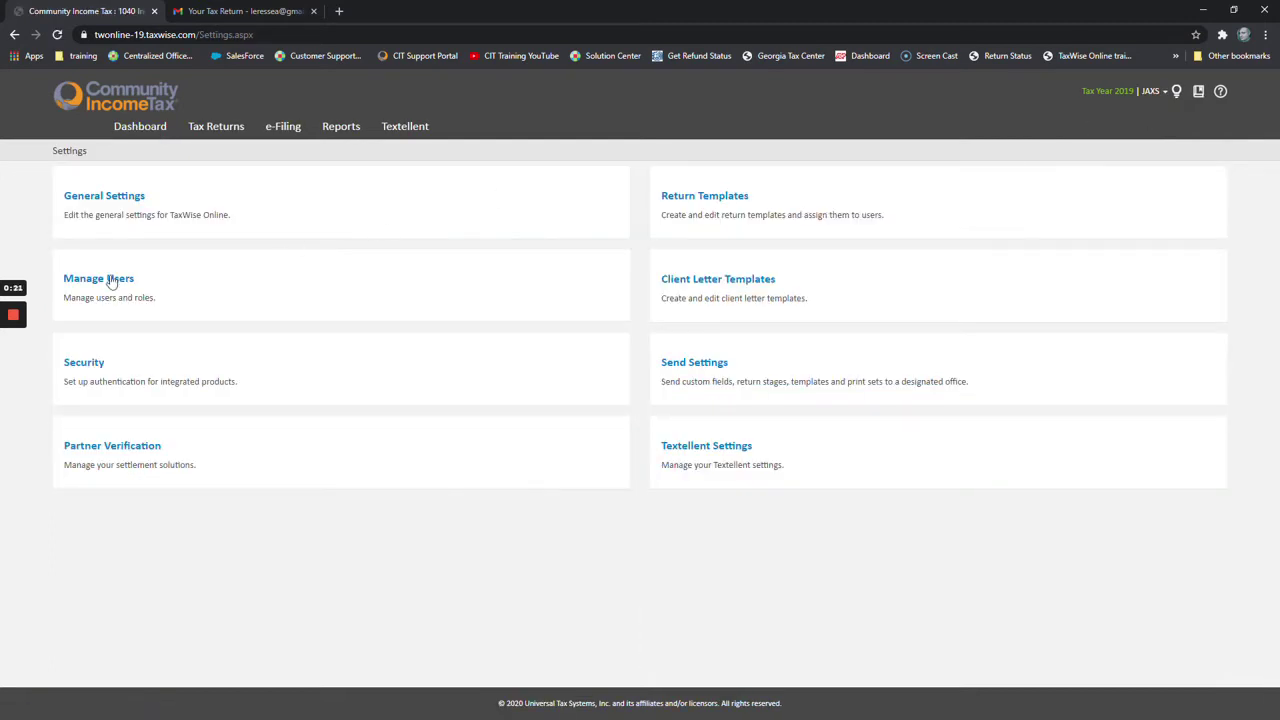
pyautogui.click(110, 281)
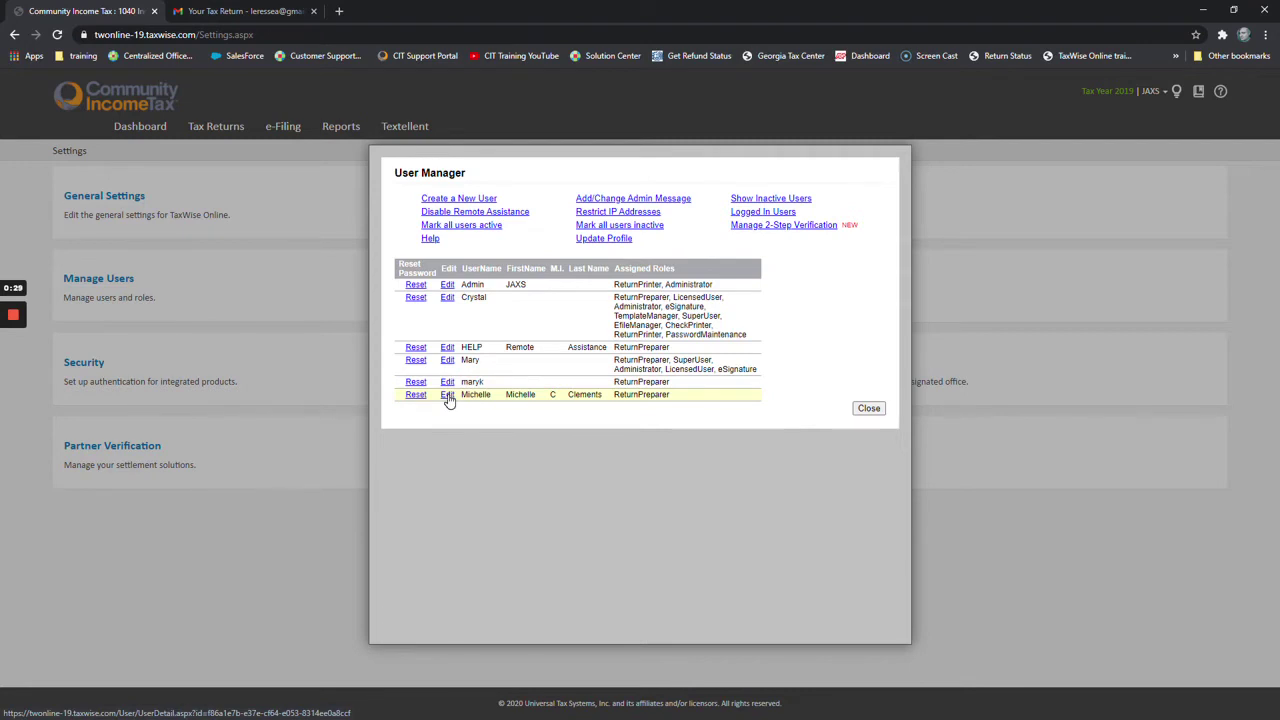
# Step: Add the eSignature role to the ReturnPreparer user, save it, and close User Manager
pyautogui.click(447, 395)
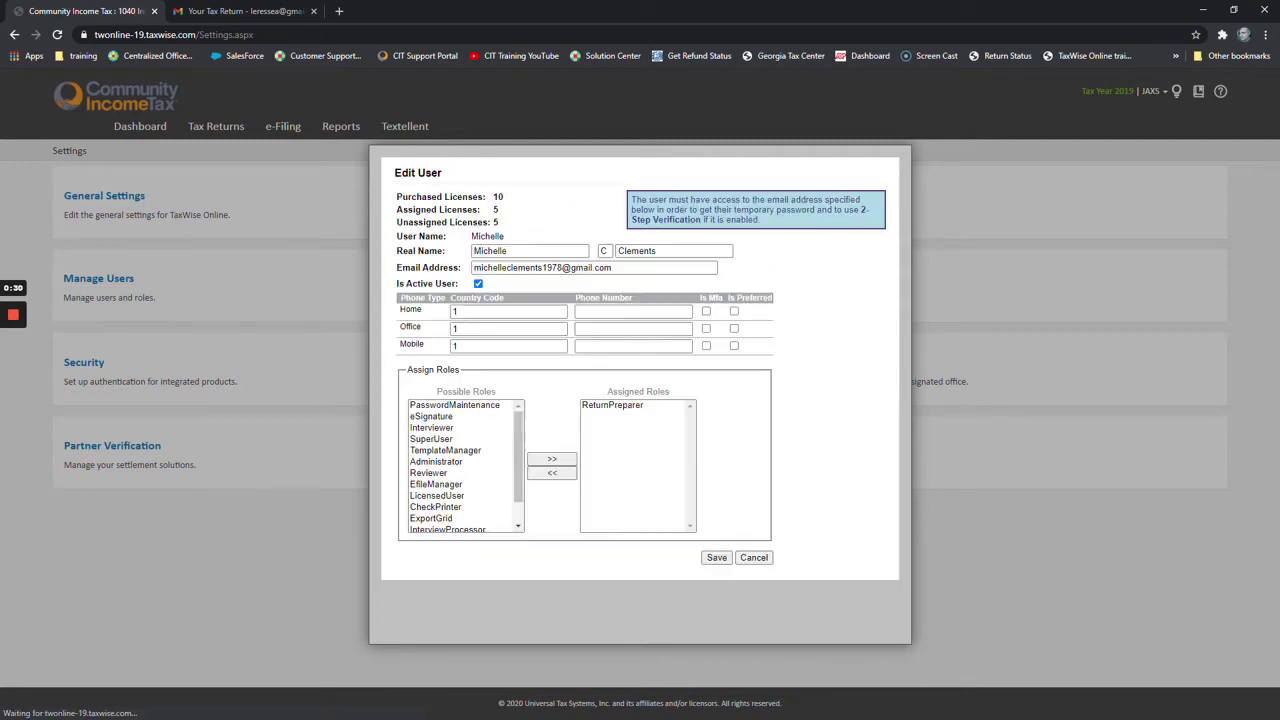
pyautogui.click(435, 417)
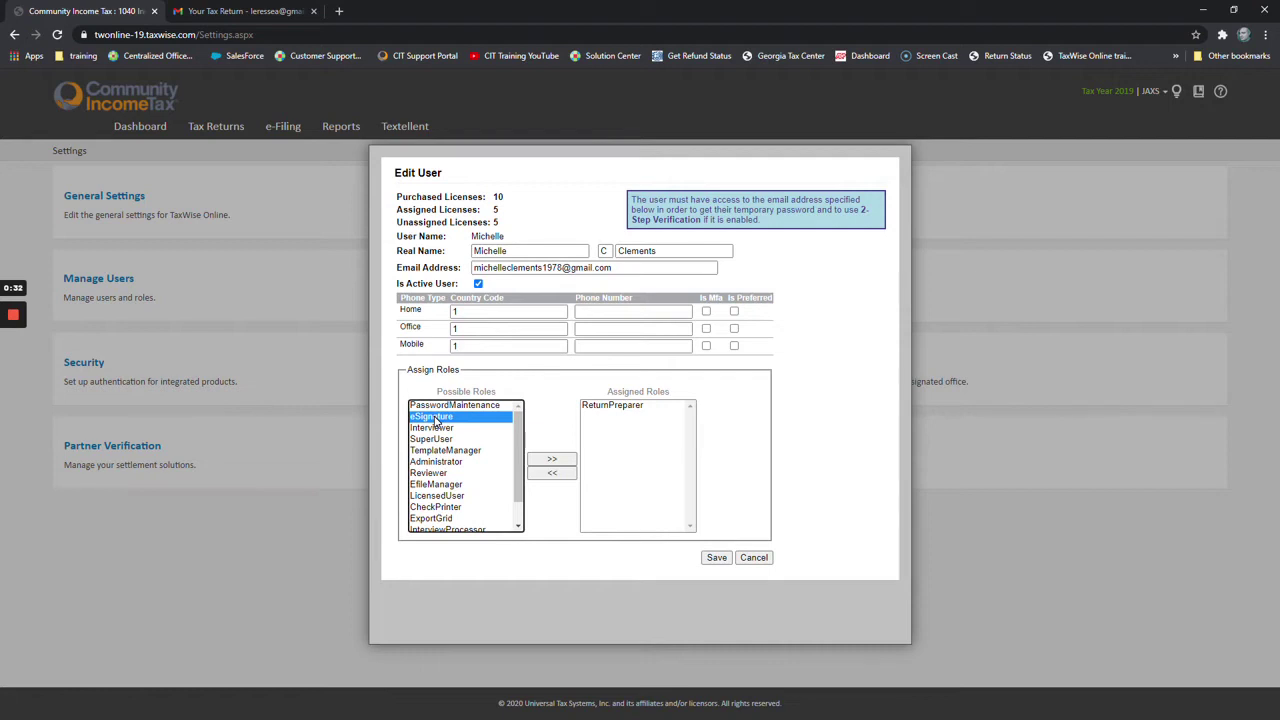
pyautogui.click(551, 460)
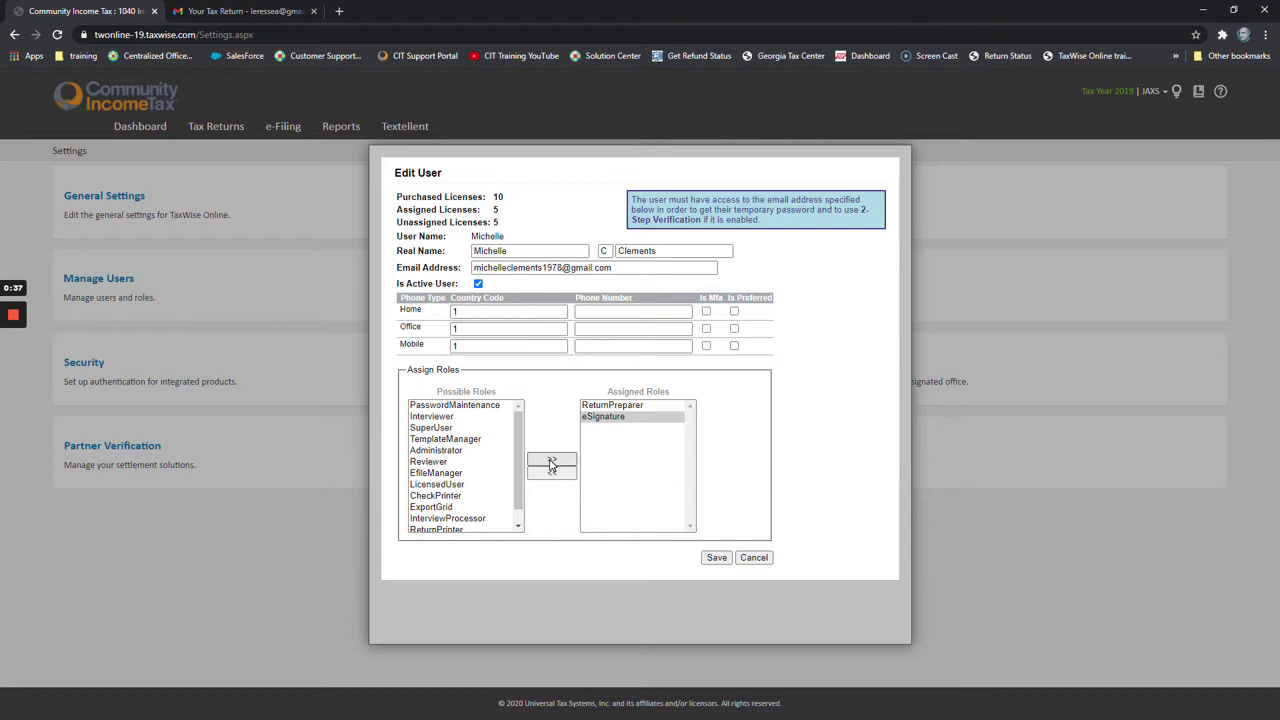
pyautogui.click(716, 558)
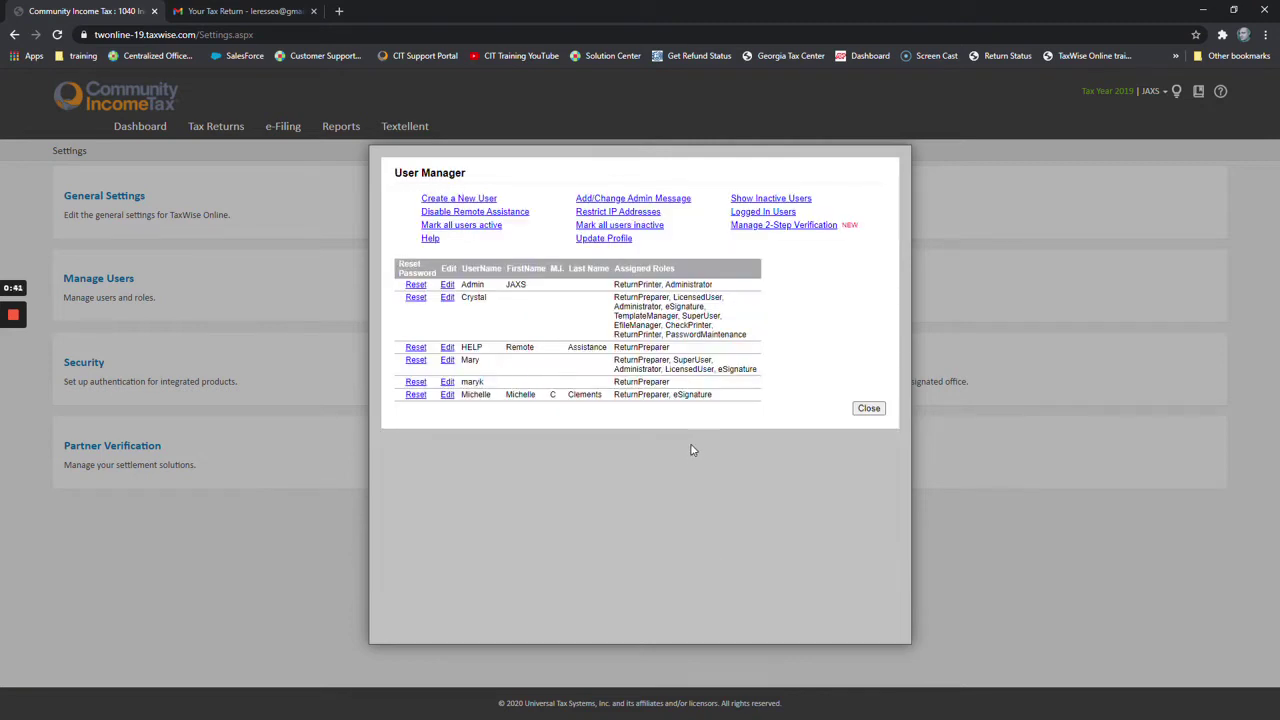
pyautogui.click(866, 410)
# Step: Open the client's return by its TIN from the Tax Returns list
pyautogui.click(705, 110)
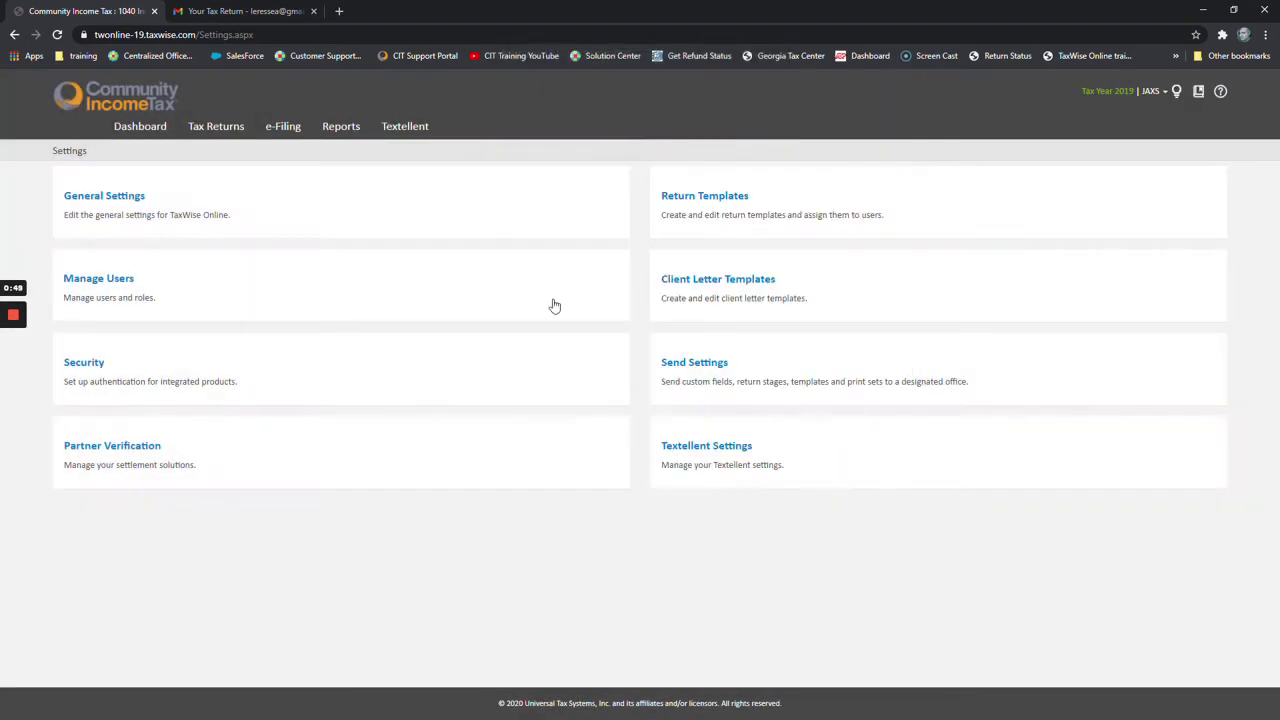
pyautogui.click(214, 130)
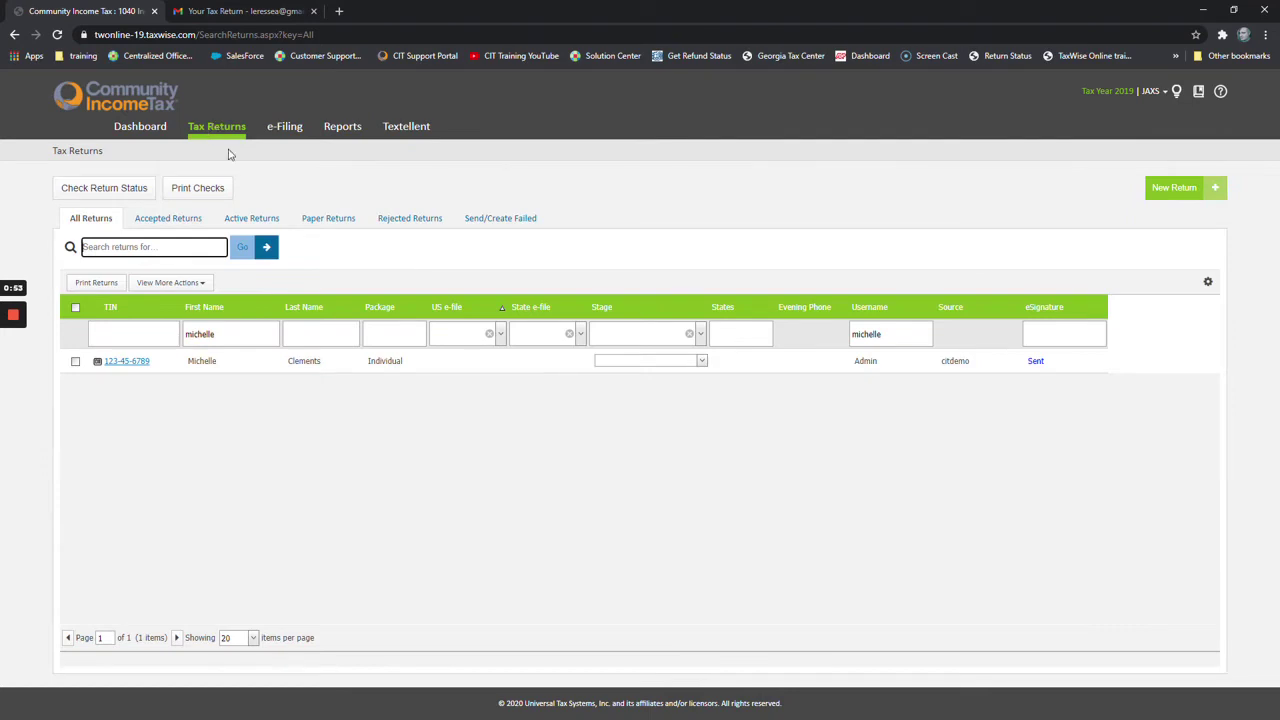
pyautogui.click(138, 366)
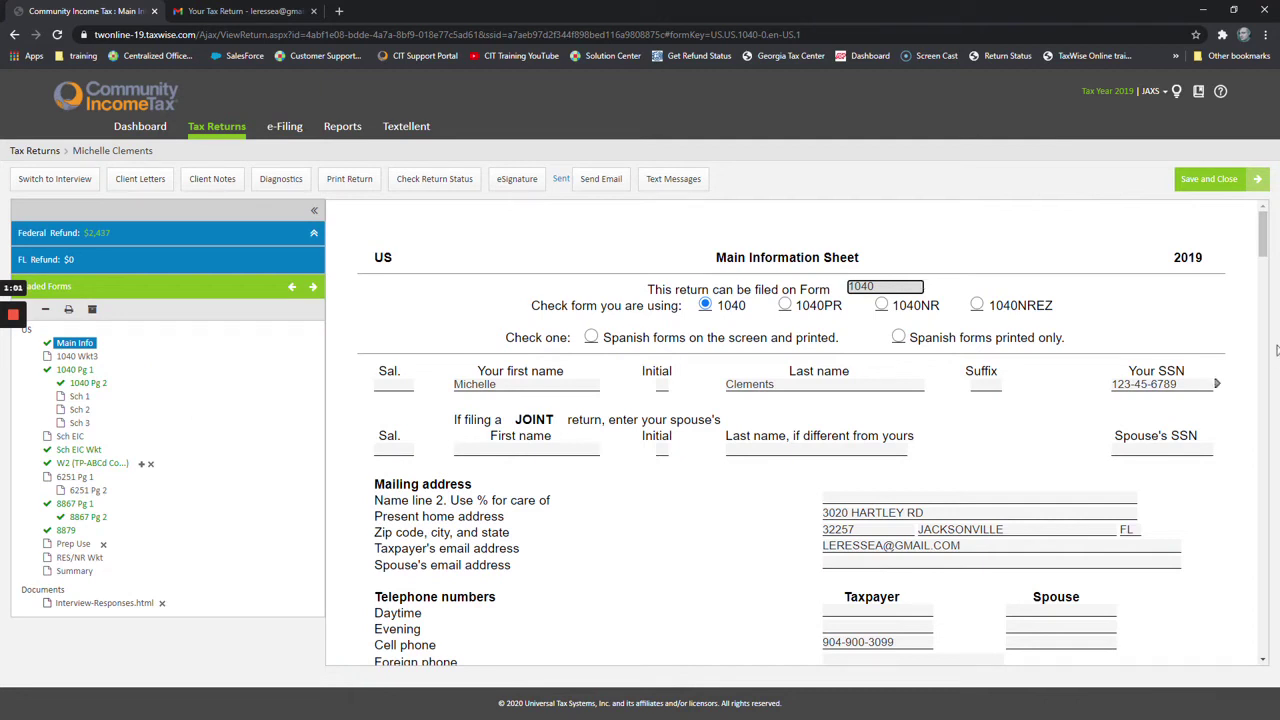
# Step: Open Form 8879 and request electronic signatures for the return
pyautogui.moveTo(1262, 232); pyautogui.dragTo(1277, 652)
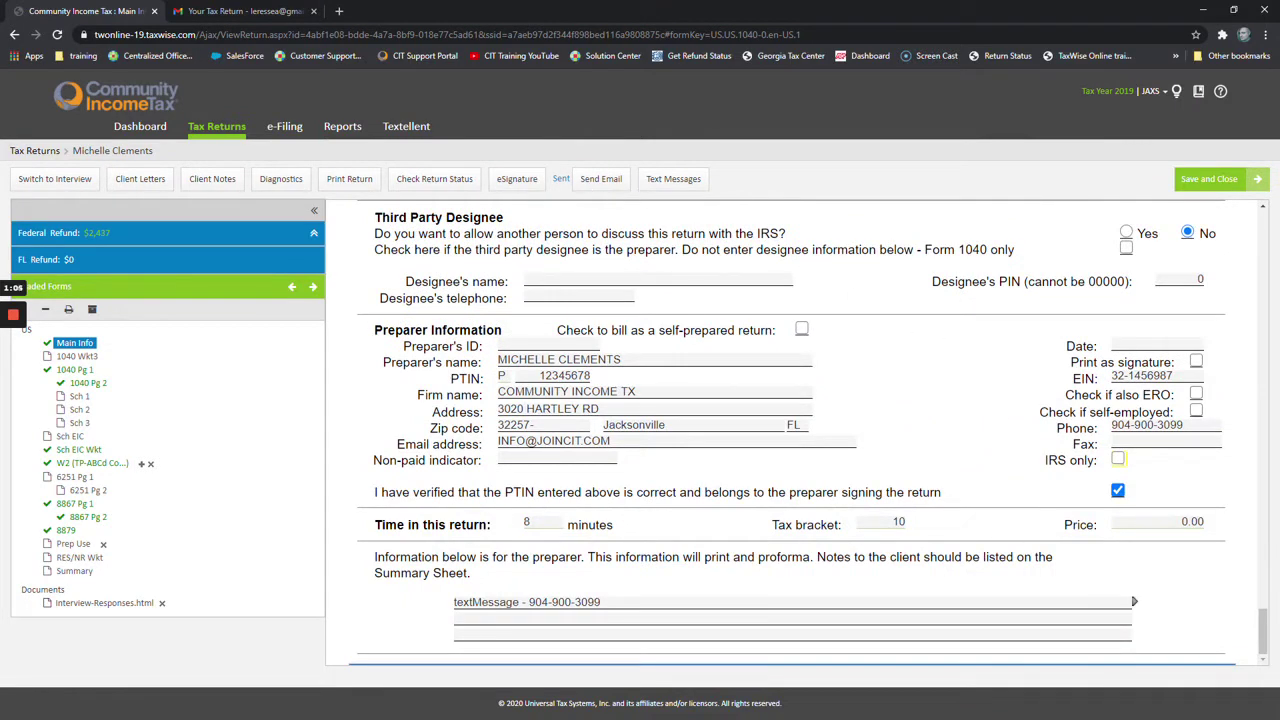
pyautogui.click(68, 530)
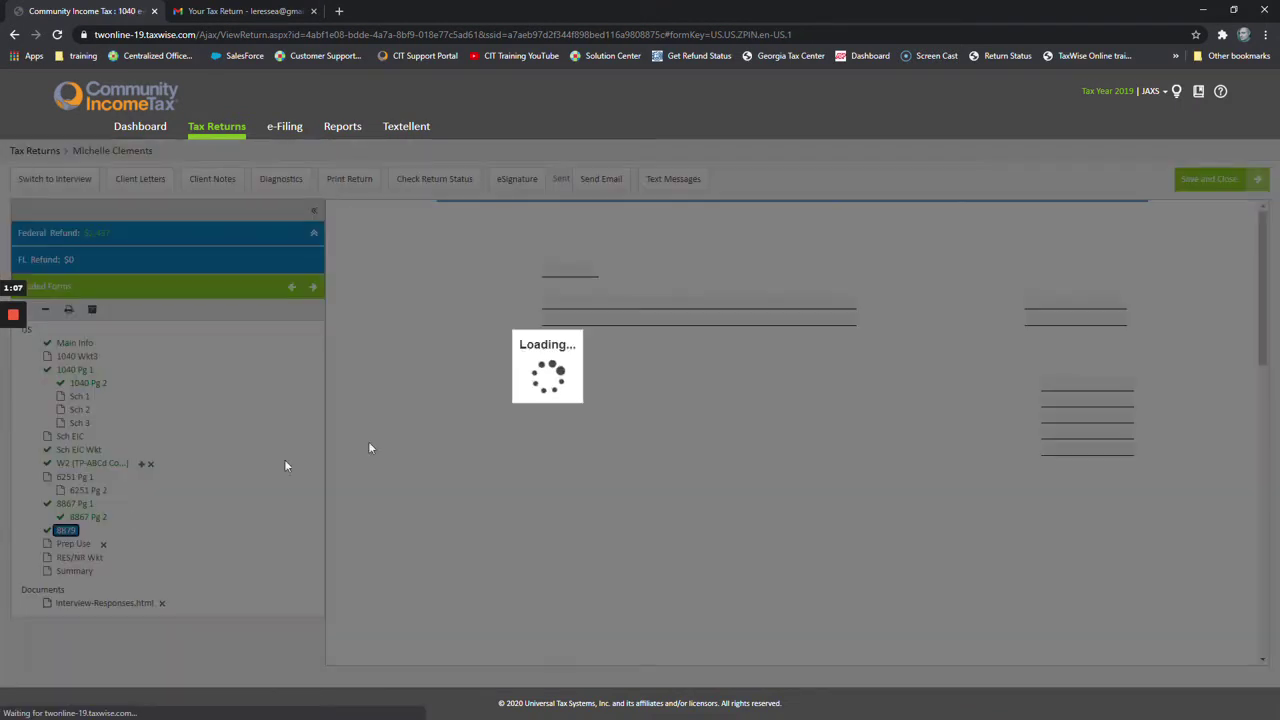
pyautogui.scroll(-8, 369, 446)
pyautogui.scroll(-5, 785, 387)
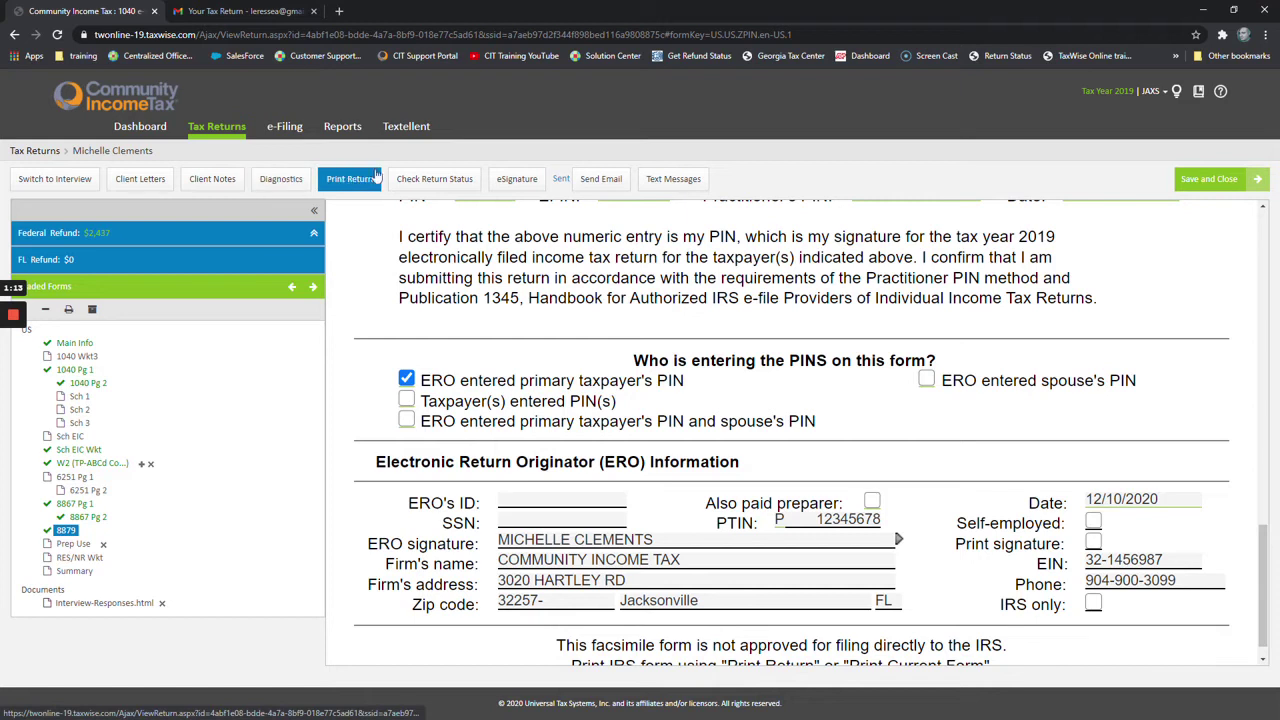
pyautogui.click(494, 189)
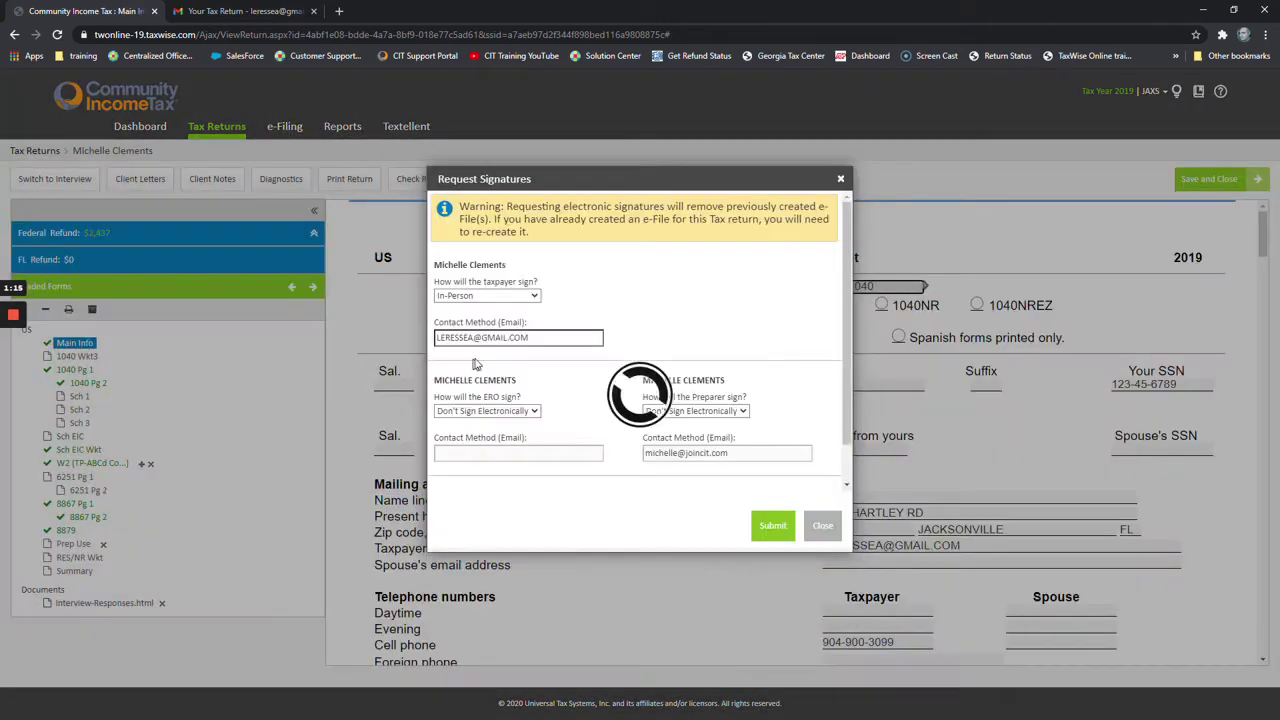
# Step: Send the signature request with the taxpayer signing Remote by email, then save and close the return
pyautogui.click(503, 297)
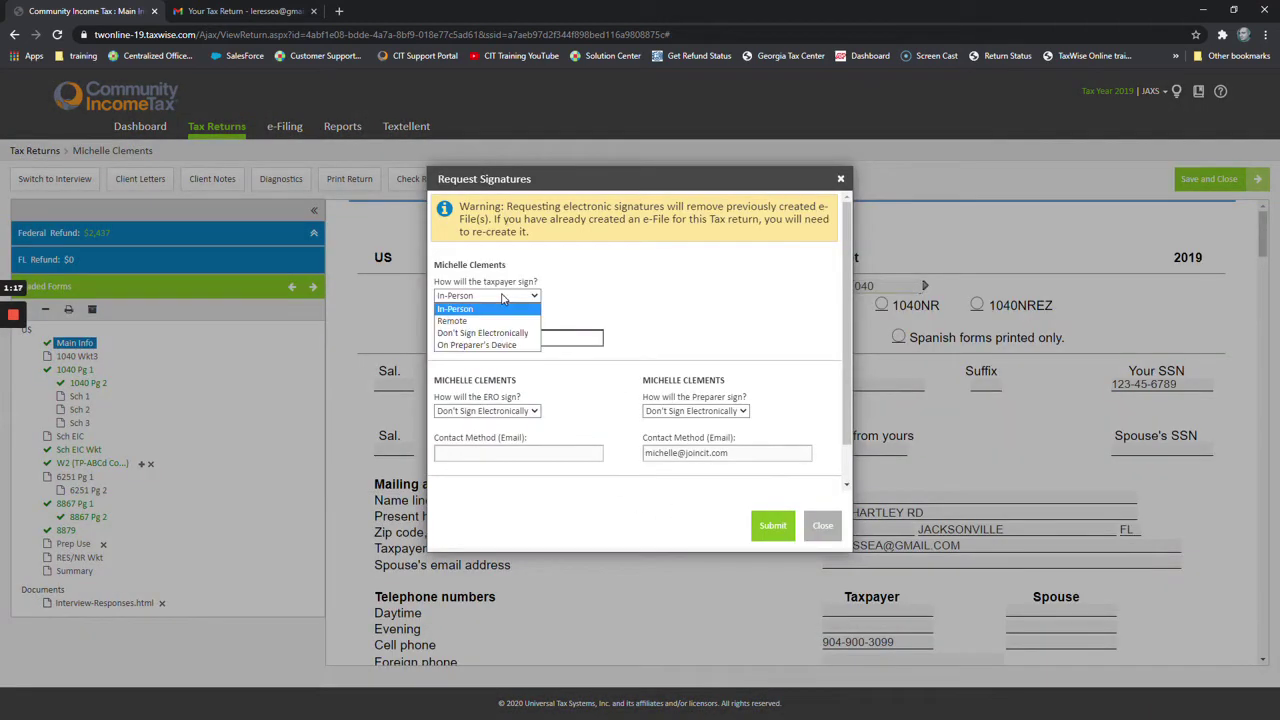
pyautogui.click(492, 321)
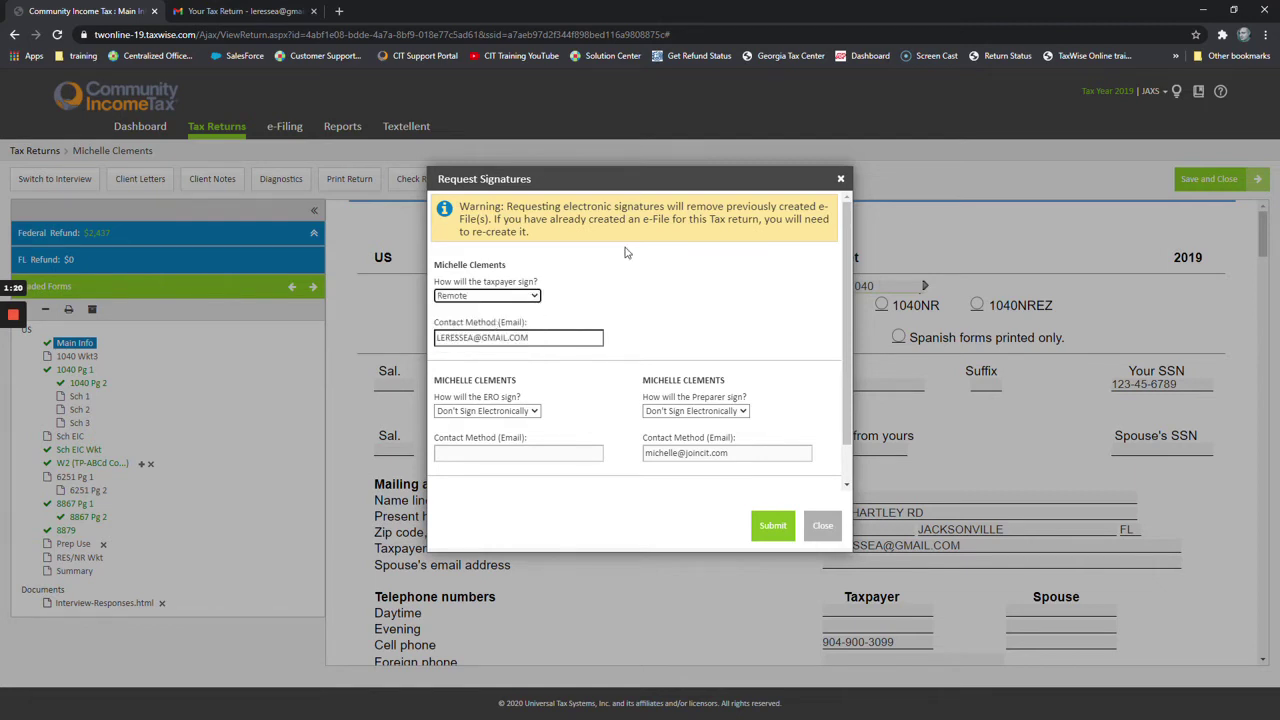
pyautogui.click(784, 538)
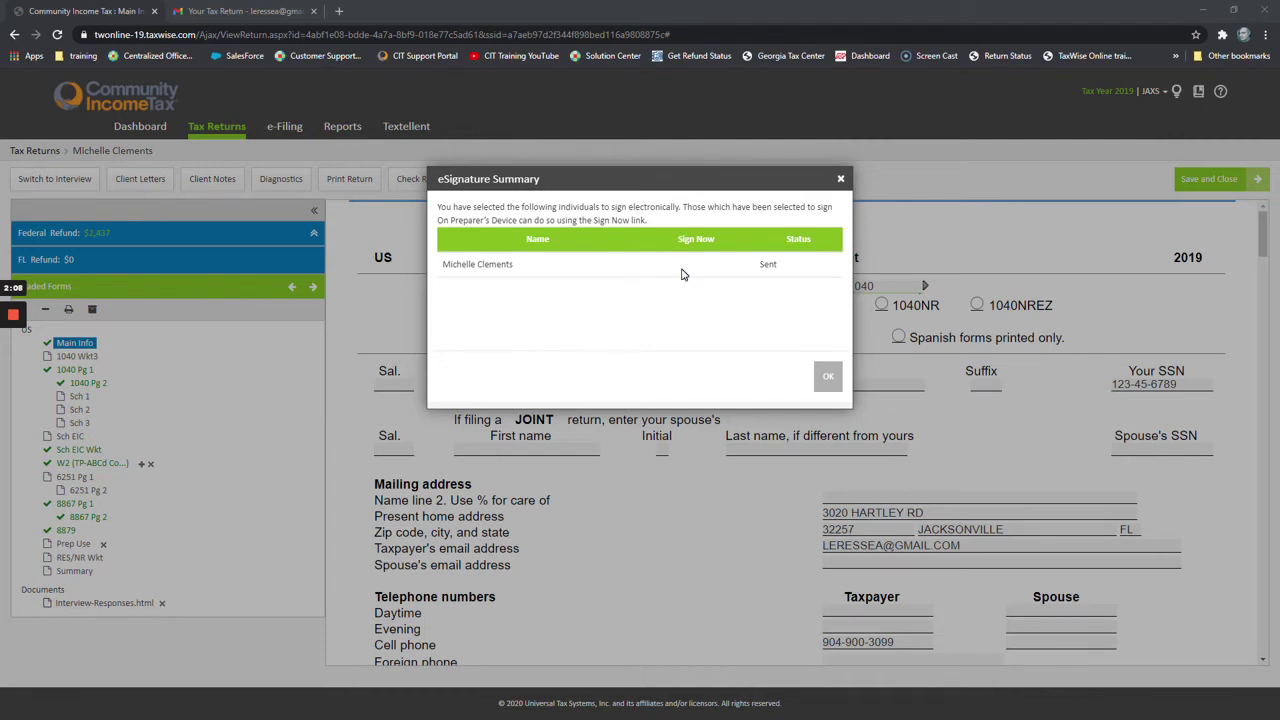
pyautogui.click(828, 376)
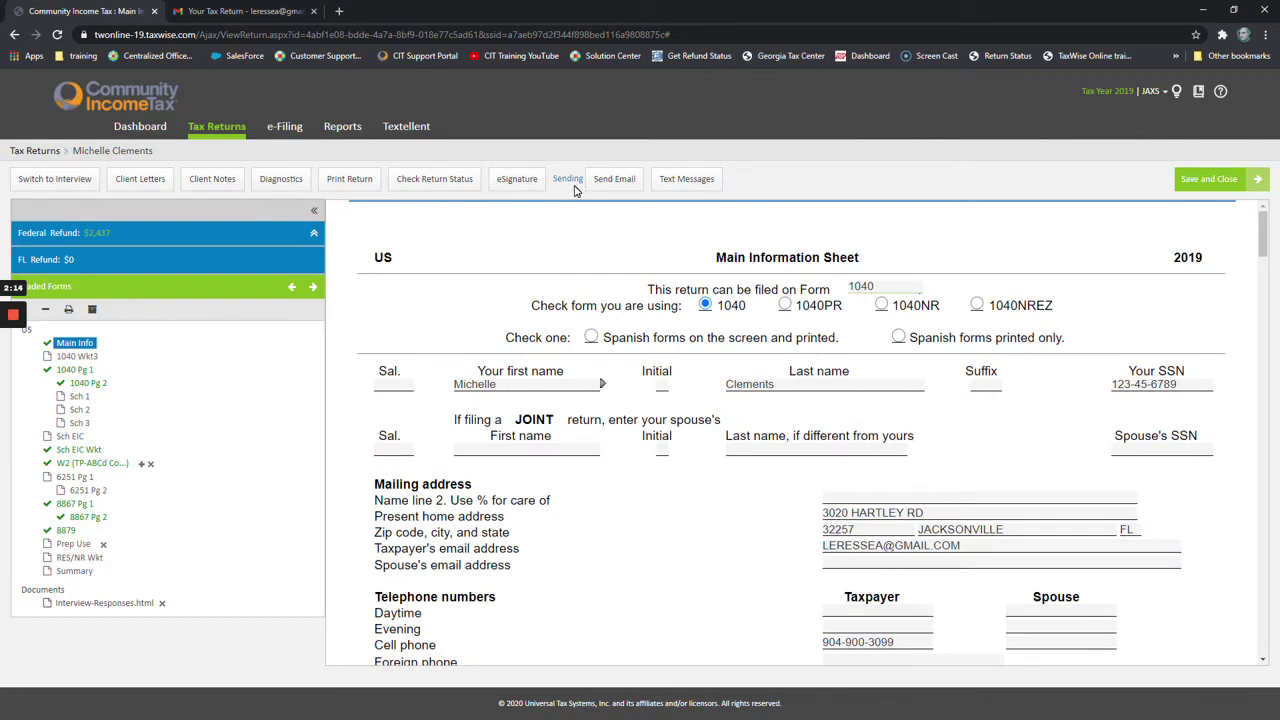
pyautogui.click(1207, 182)
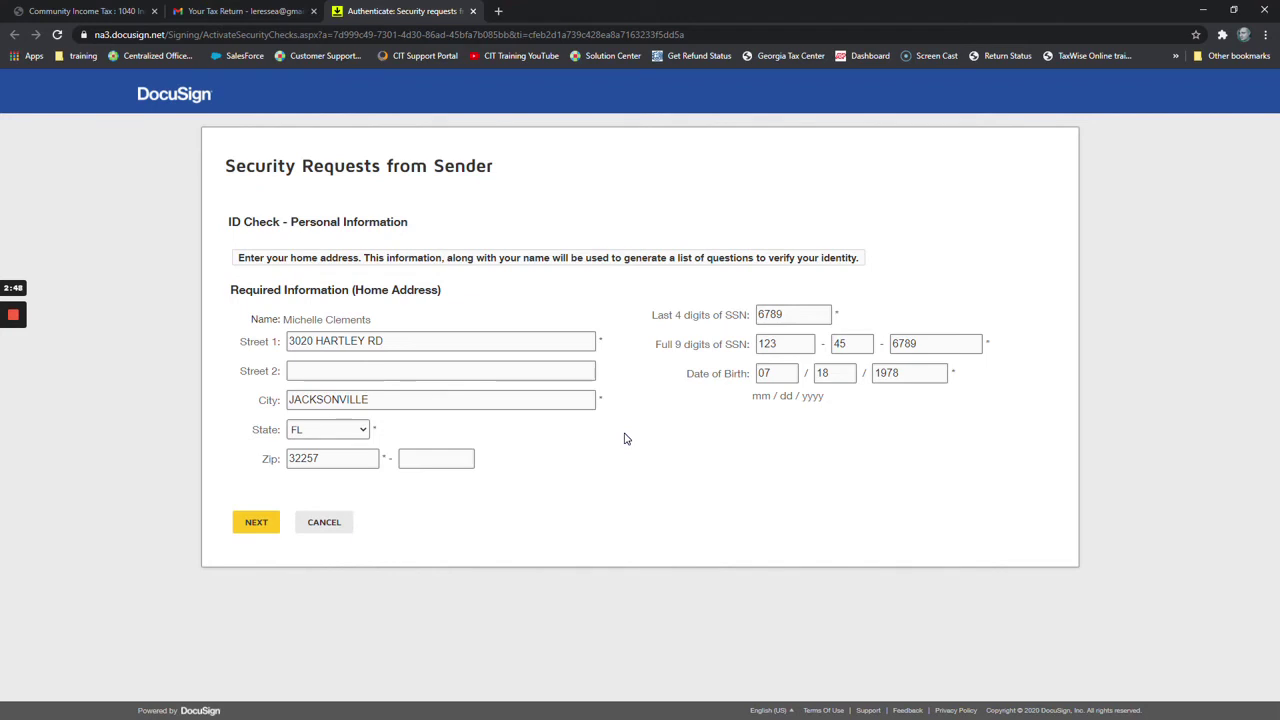
# Step: Submit the DocuSign ID check with the filled address, SSN and birth date
pyautogui.click(257, 523)
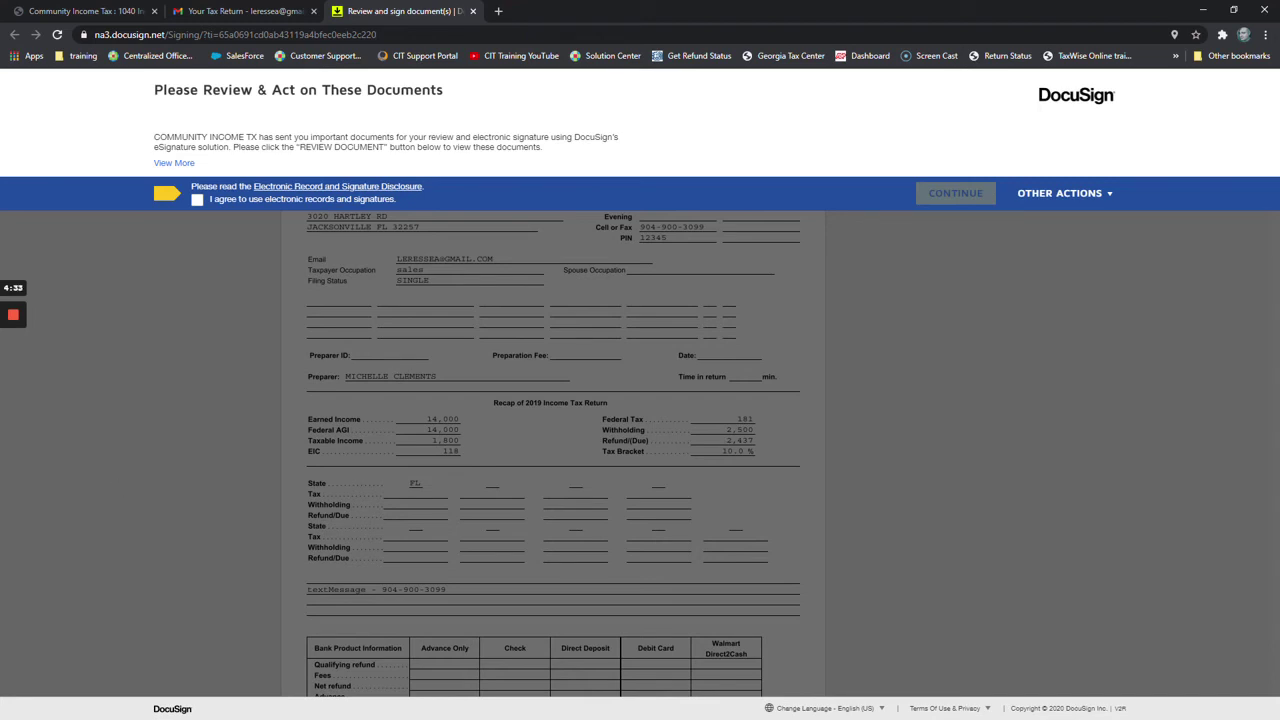
# Step: Review the disclosure, agree to electronic records and signatures, and continue to TaxReturn.pdf
pyautogui.click(276, 185)
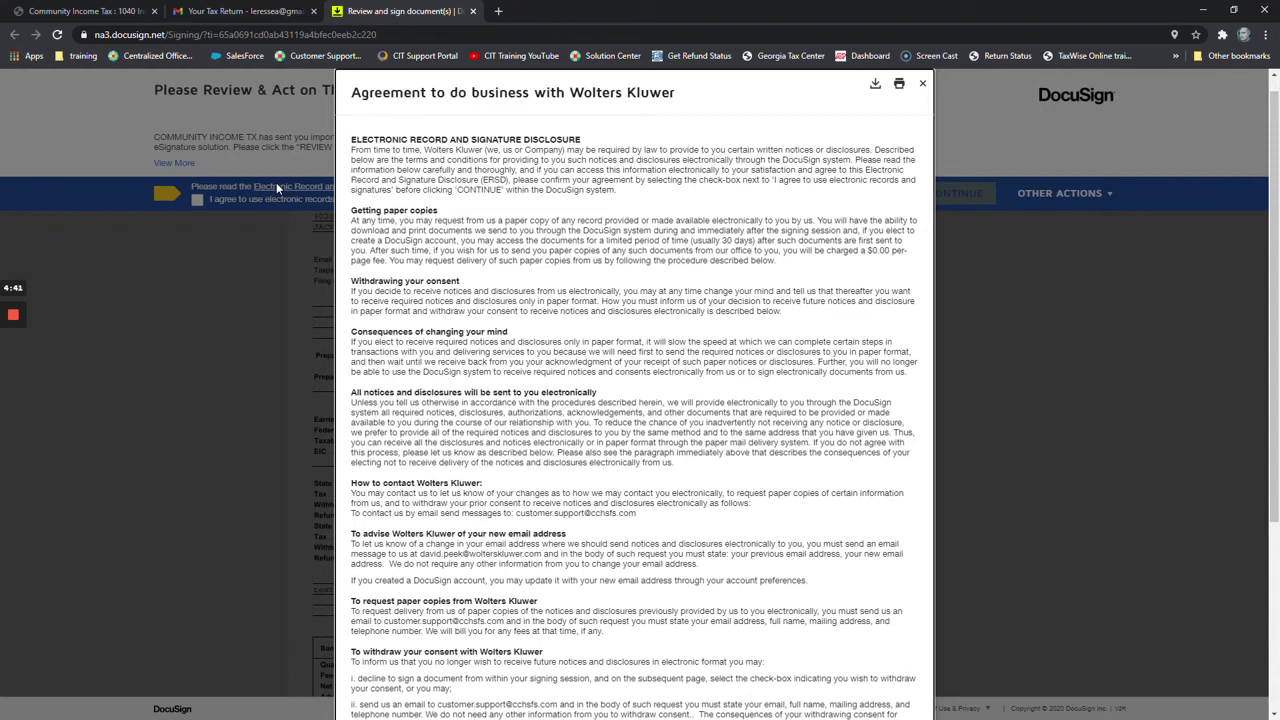
pyautogui.click(922, 84)
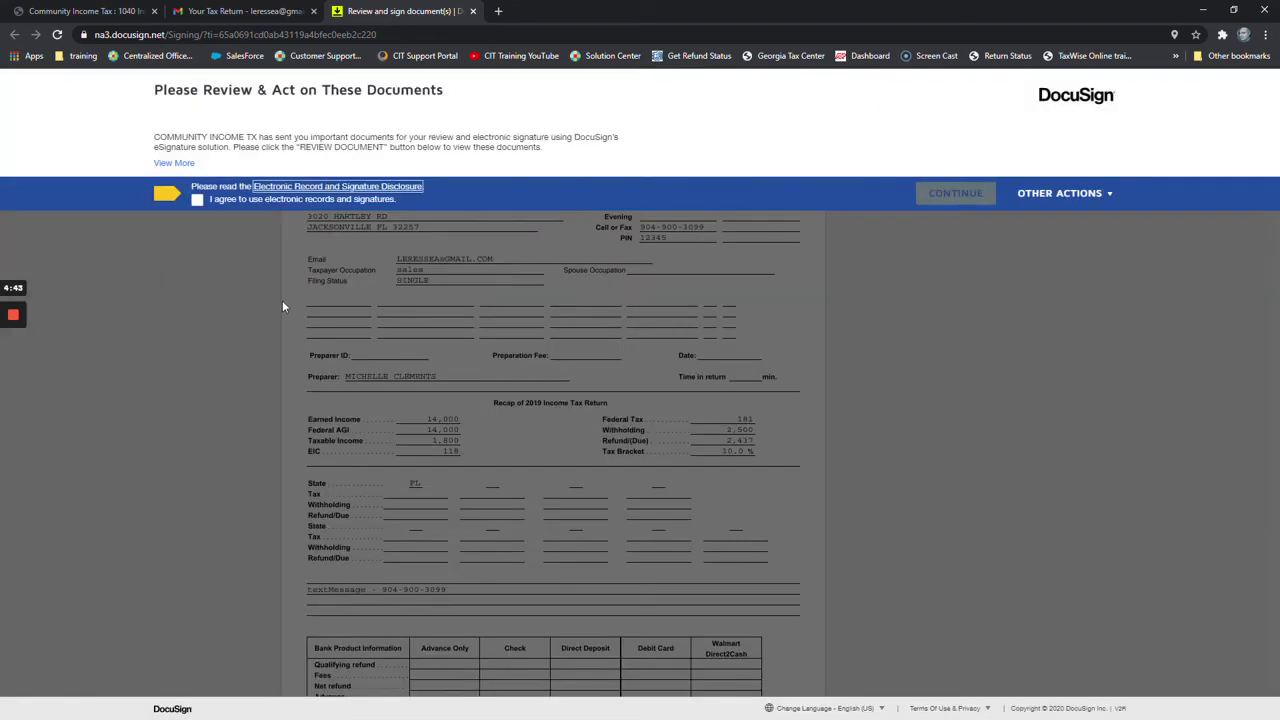
pyautogui.click(197, 201)
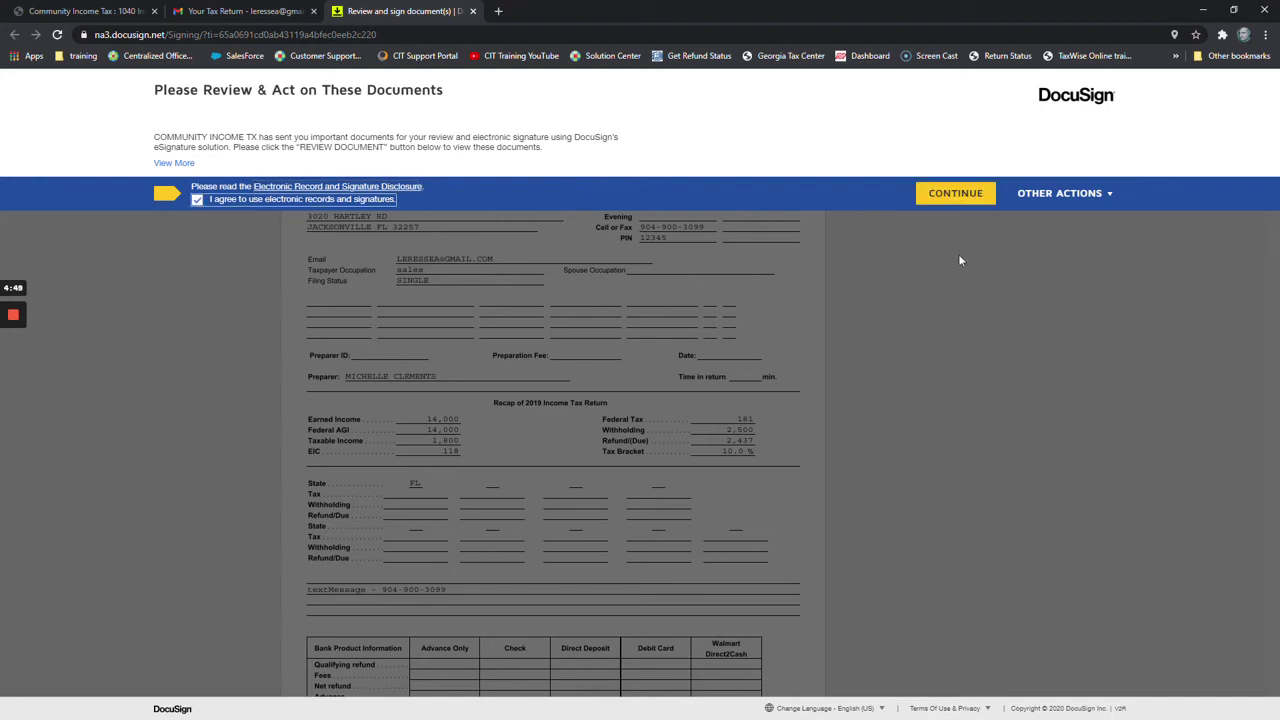
pyautogui.click(956, 196)
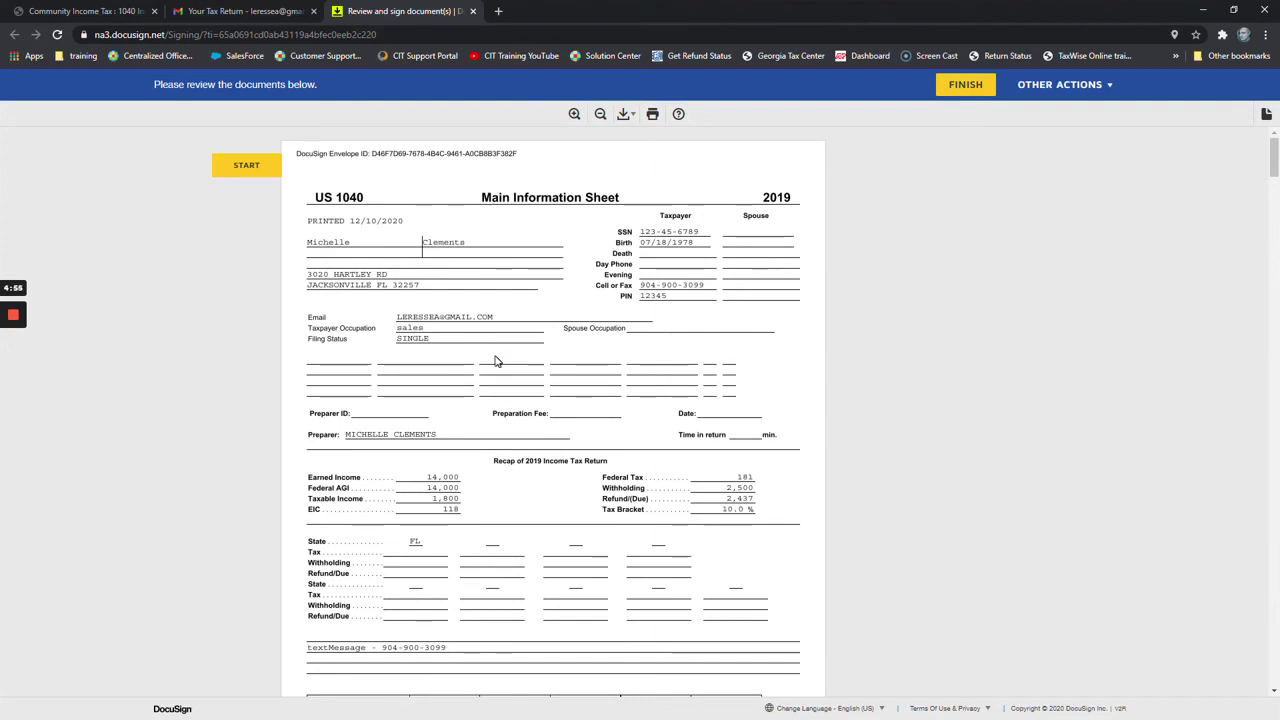
pyautogui.scroll(-9, 495, 361)
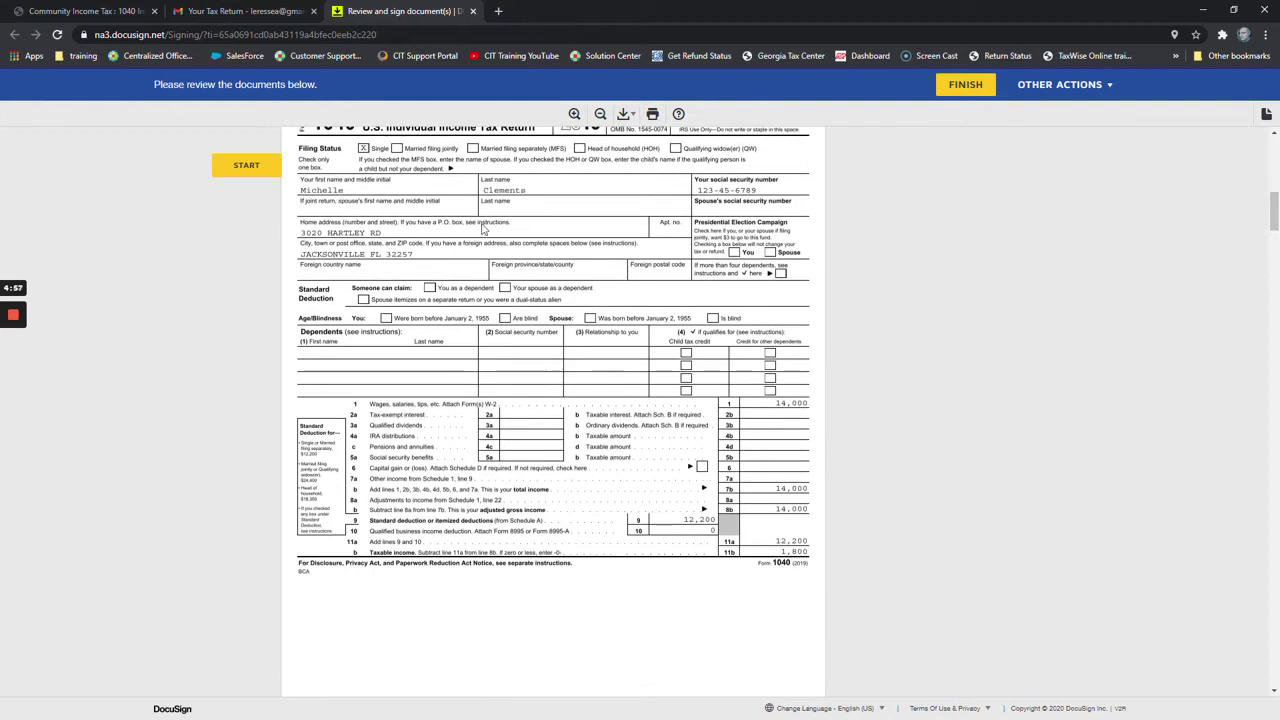
pyautogui.scroll(-2, 240, 200)
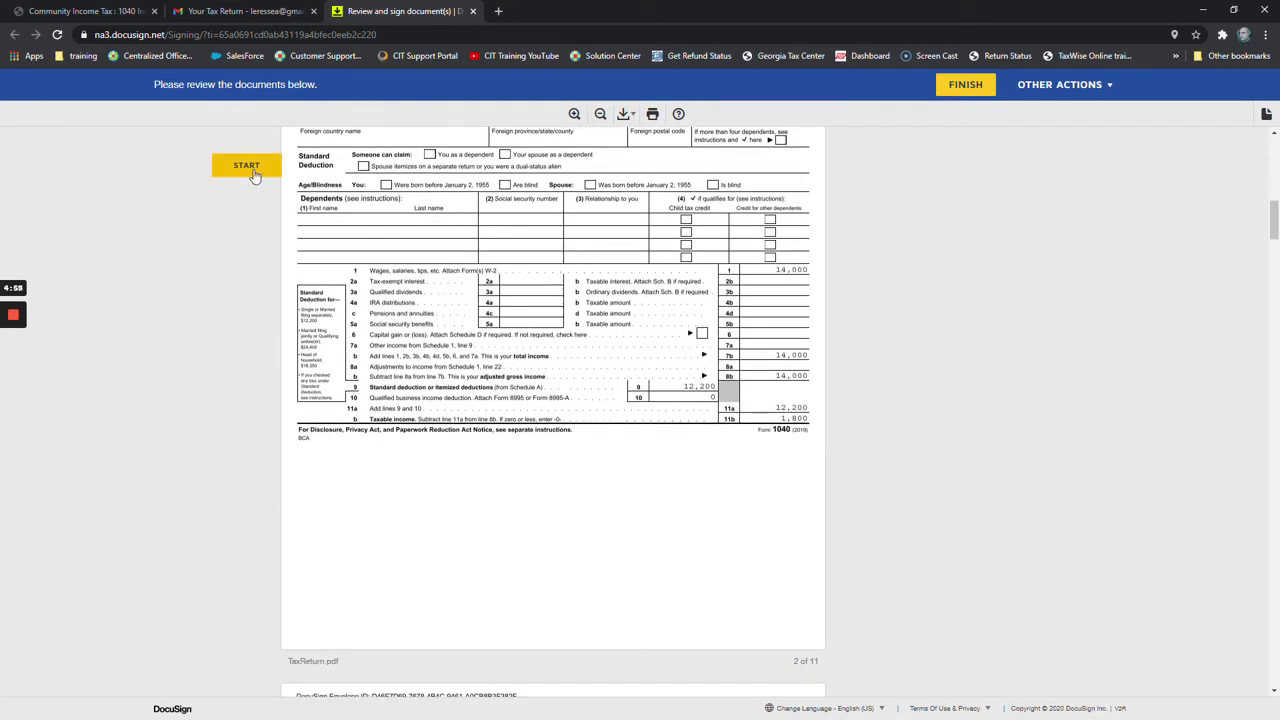
# Step: Draw and adopt a signature for the Form 1040 line, then sign the Form 8879 field
pyautogui.click(248, 168)
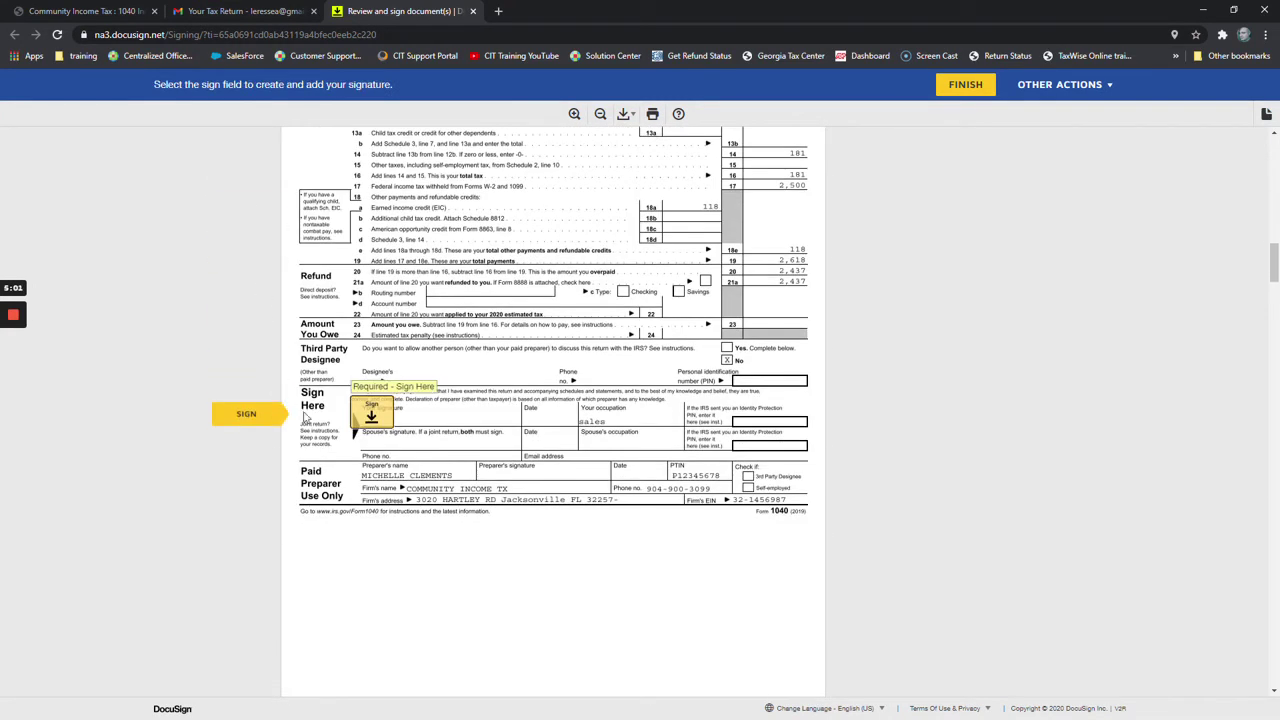
pyautogui.click(373, 415)
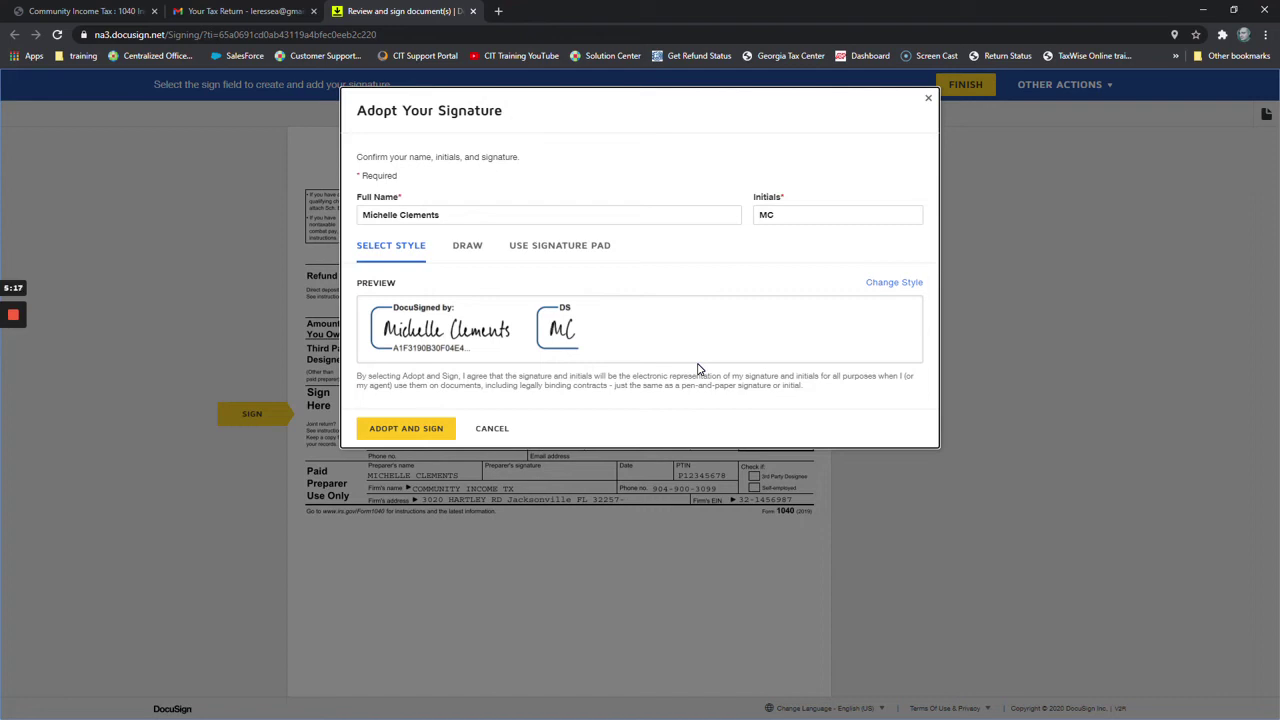
pyautogui.click(476, 251)
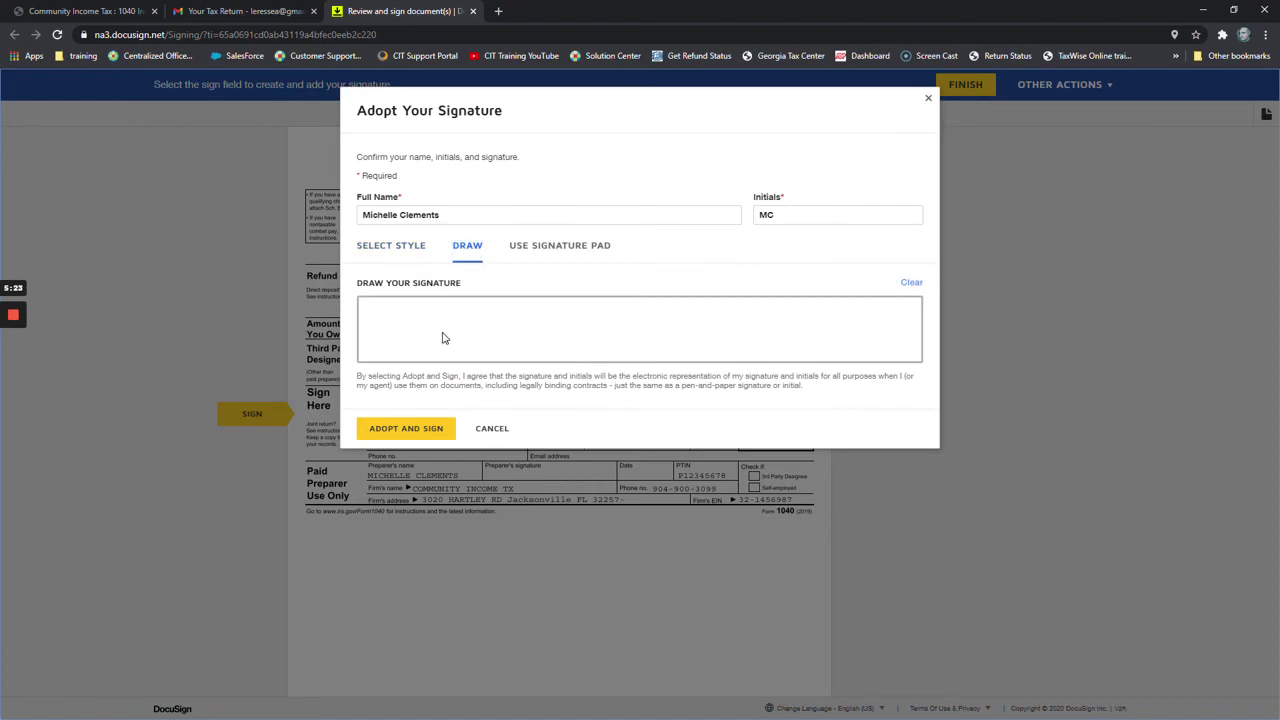
pyautogui.moveTo(430, 334)
pyautogui.mouseDown()
pyautogui.moveTo(709, 437)
pyautogui.moveTo(653, 338)
pyautogui.mouseUp()
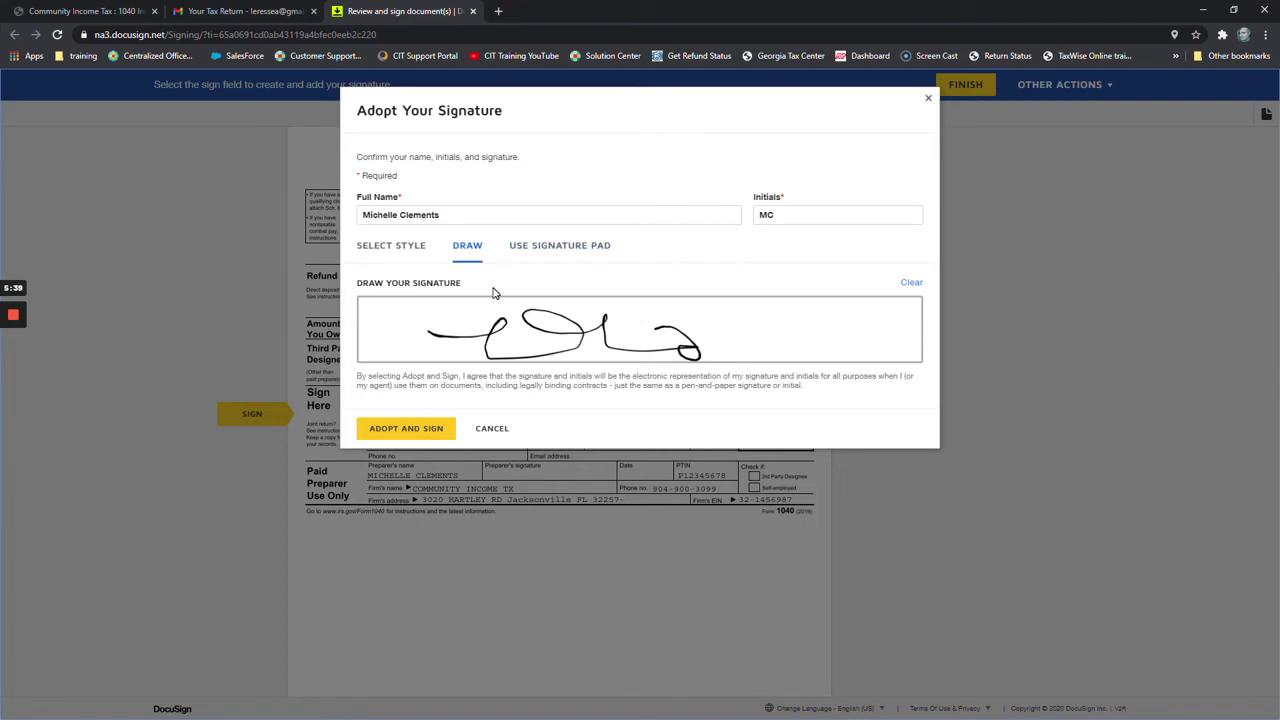
pyautogui.click(429, 432)
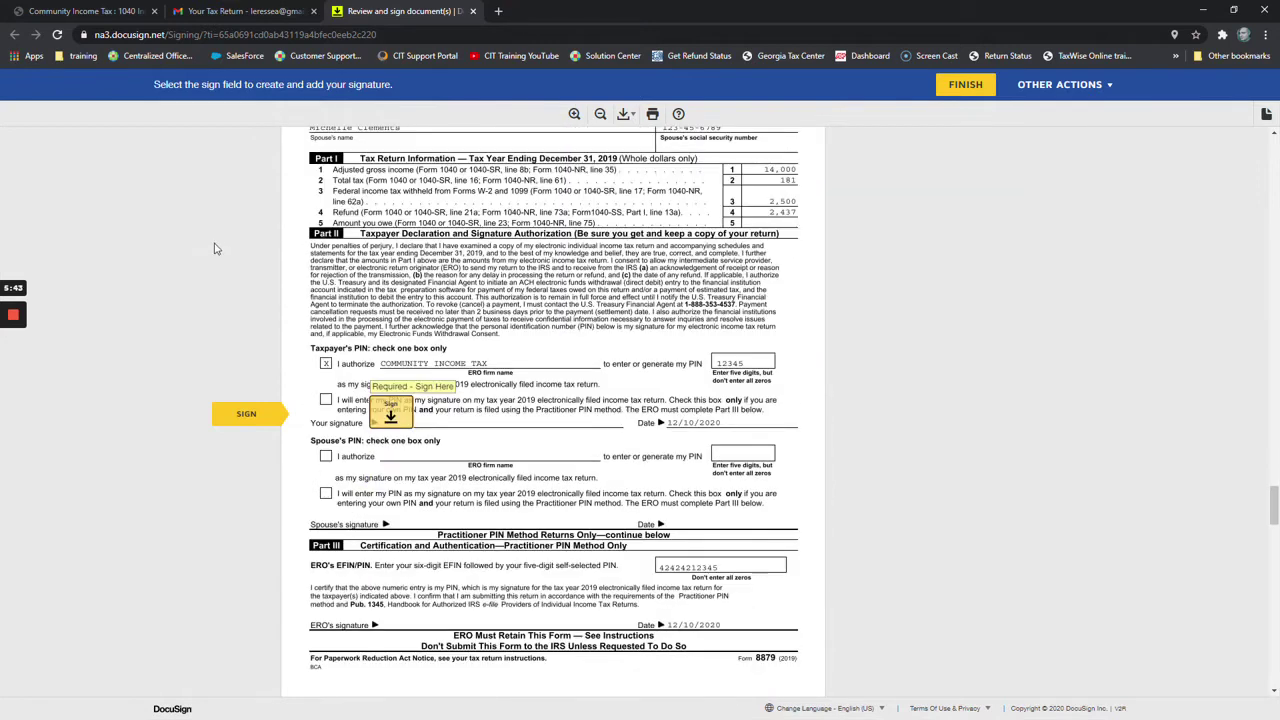
pyautogui.click(393, 413)
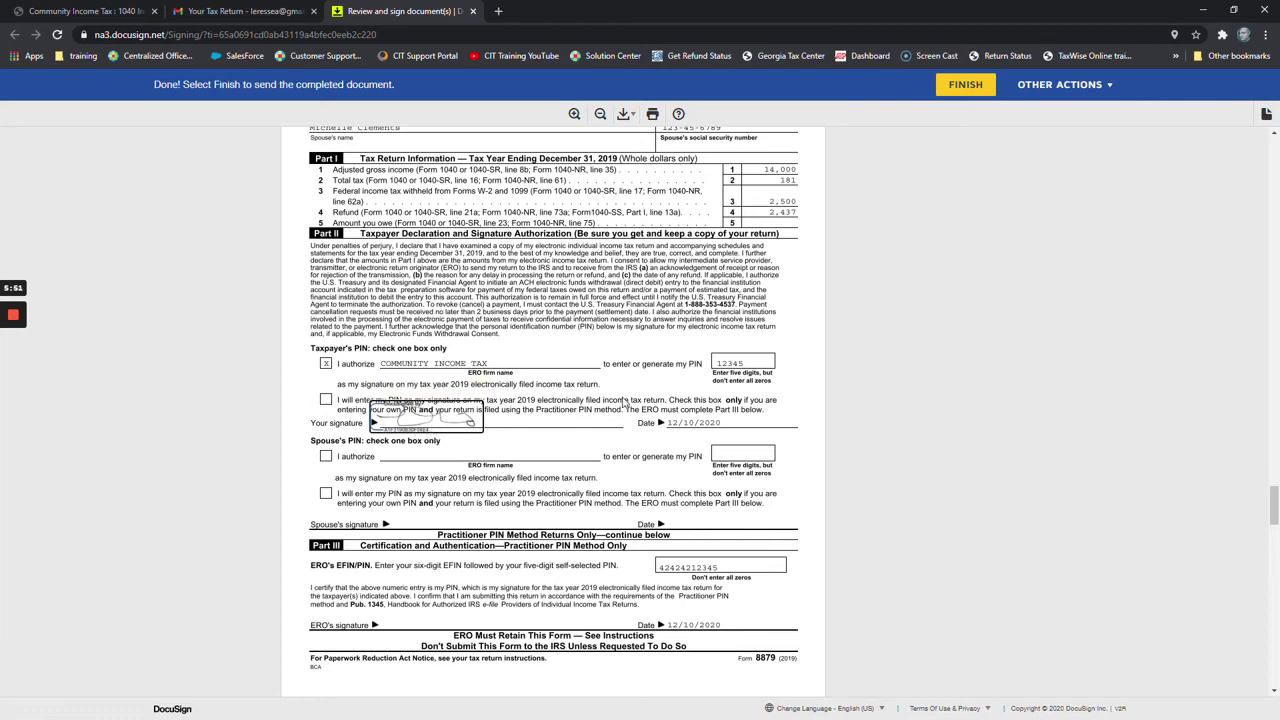
# Step: Finish the fully signed document and decline the DocuSign login prompt
pyautogui.scroll(-2, 622, 403)
pyautogui.scroll(-8, 620, 403)
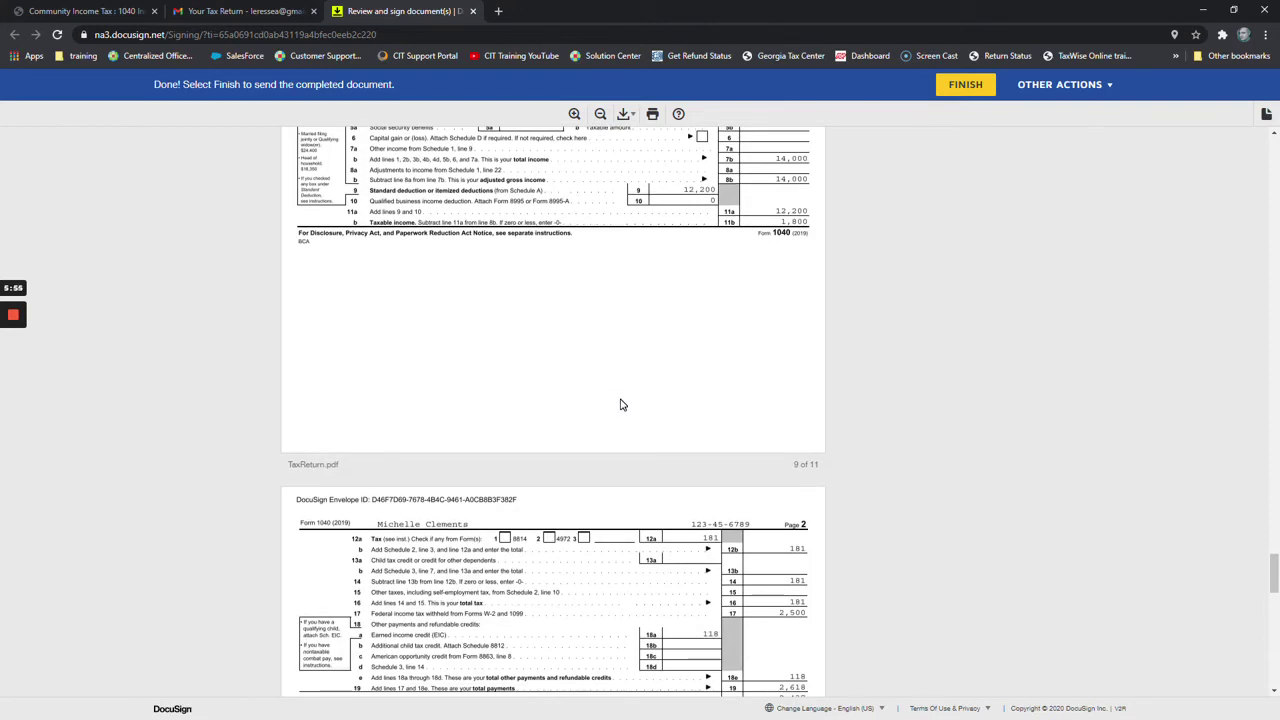
pyautogui.scroll(12, 620, 404)
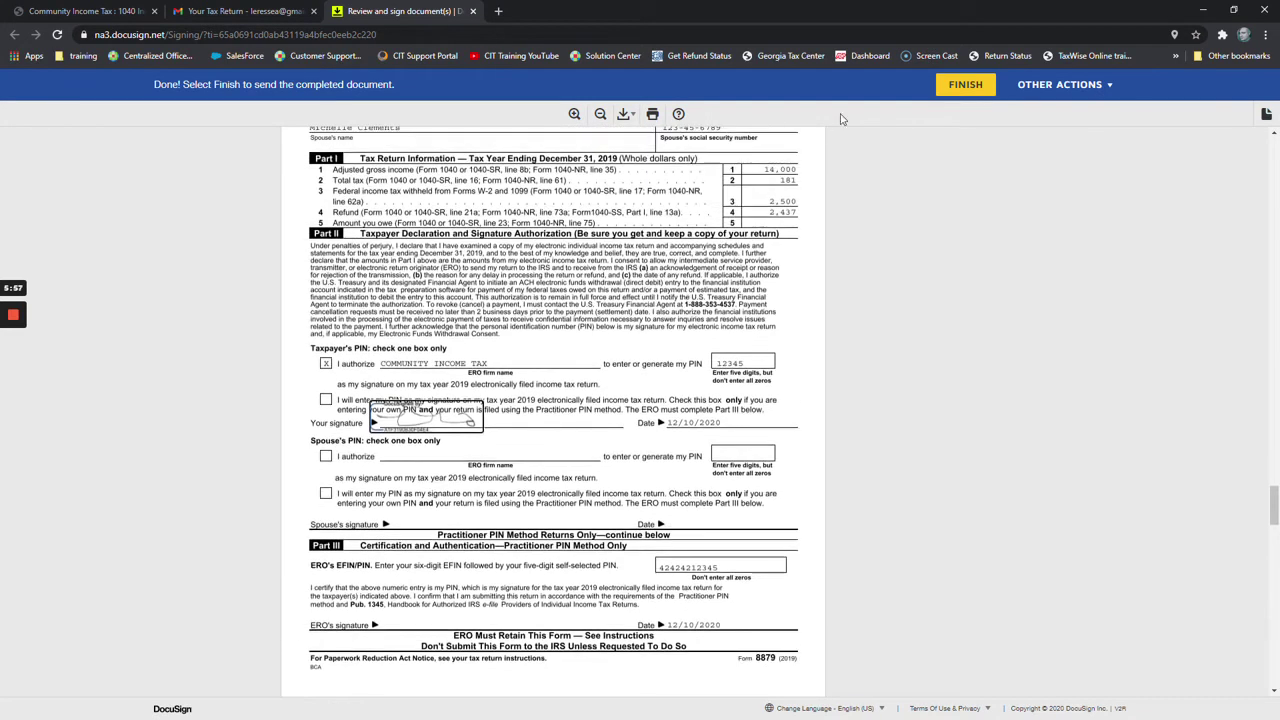
pyautogui.click(966, 85)
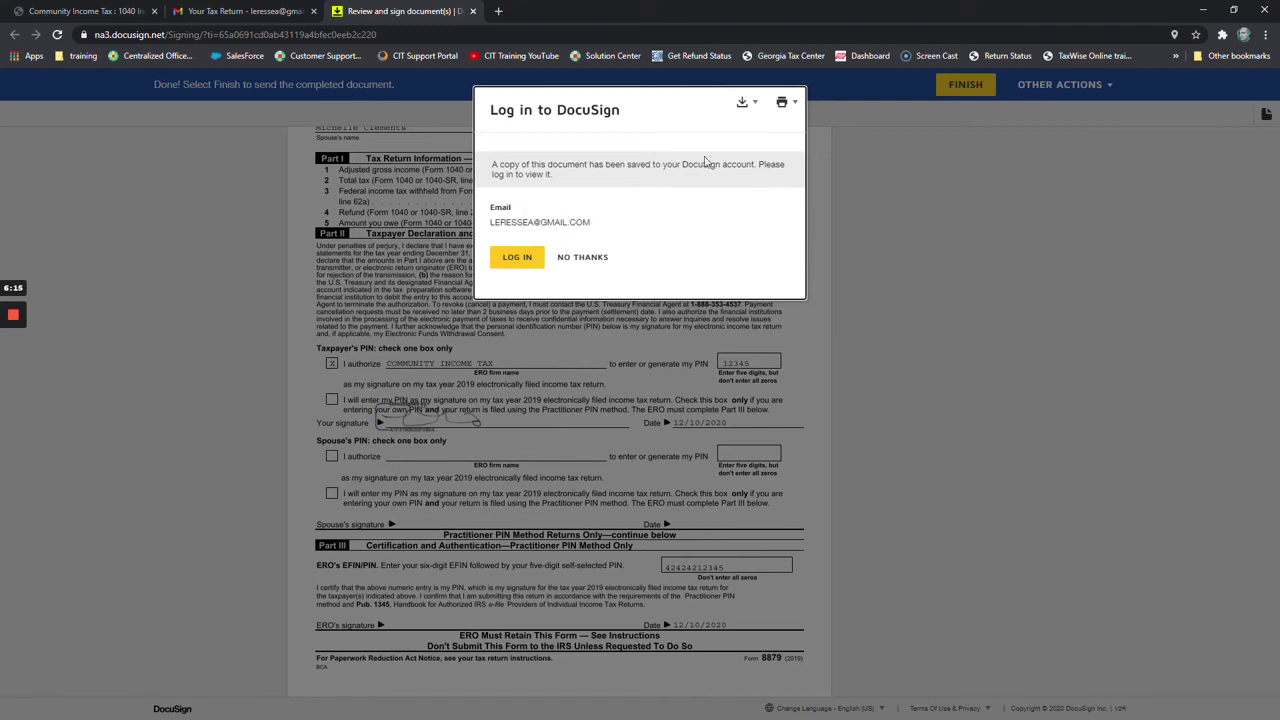
pyautogui.click(601, 259)
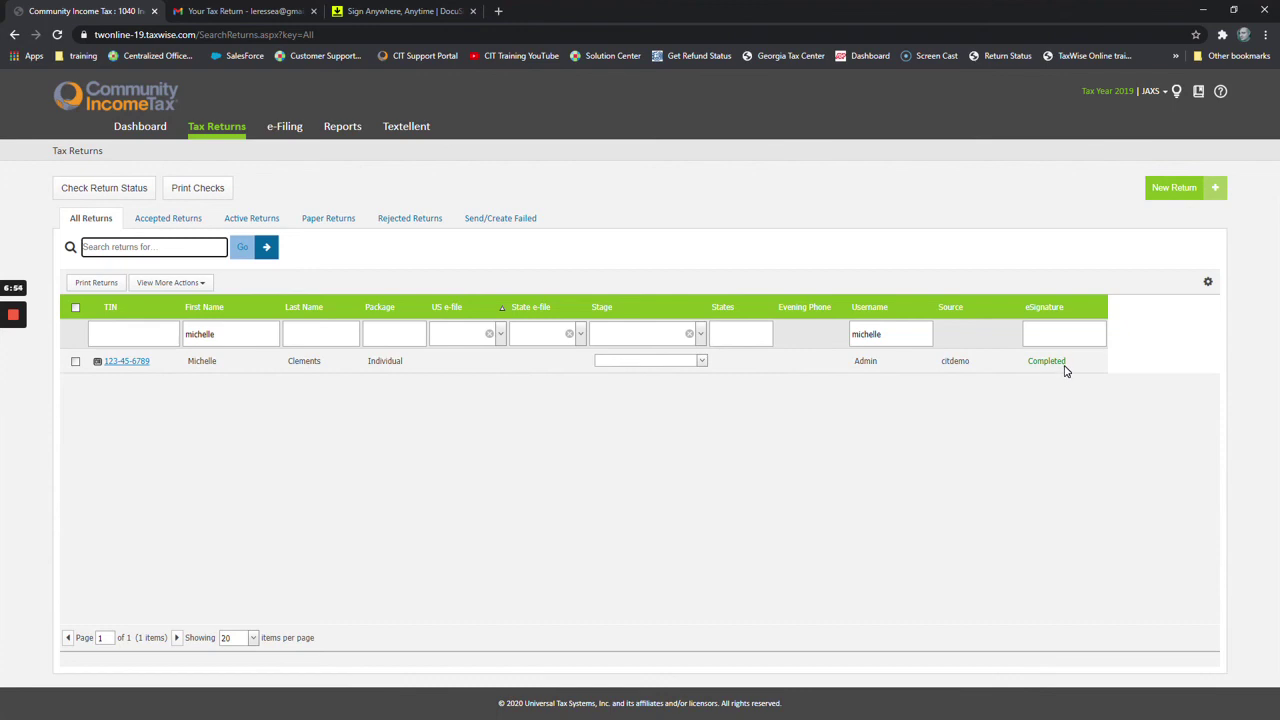
# Step: Reopen the client's return and view TaxReturn.Signed.20201210T145702Z.pdf under Documents
pyautogui.click(136, 363)
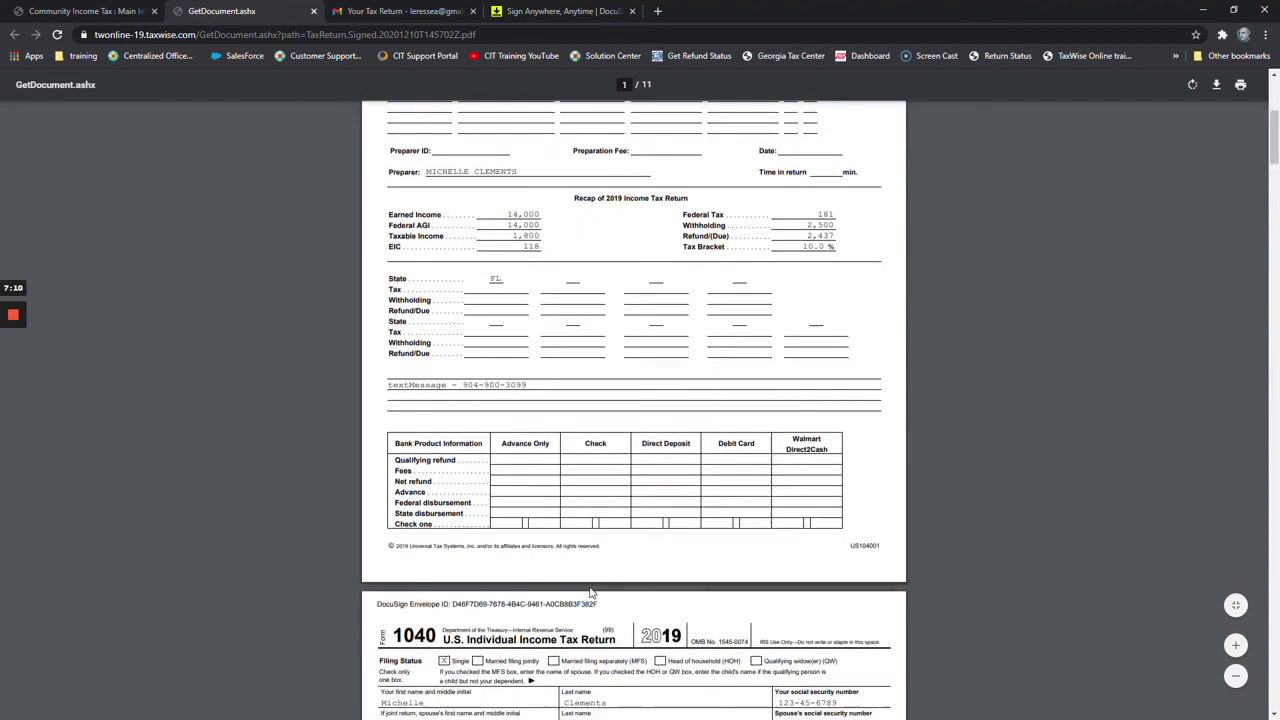
pyautogui.scroll(-5, 590, 592)
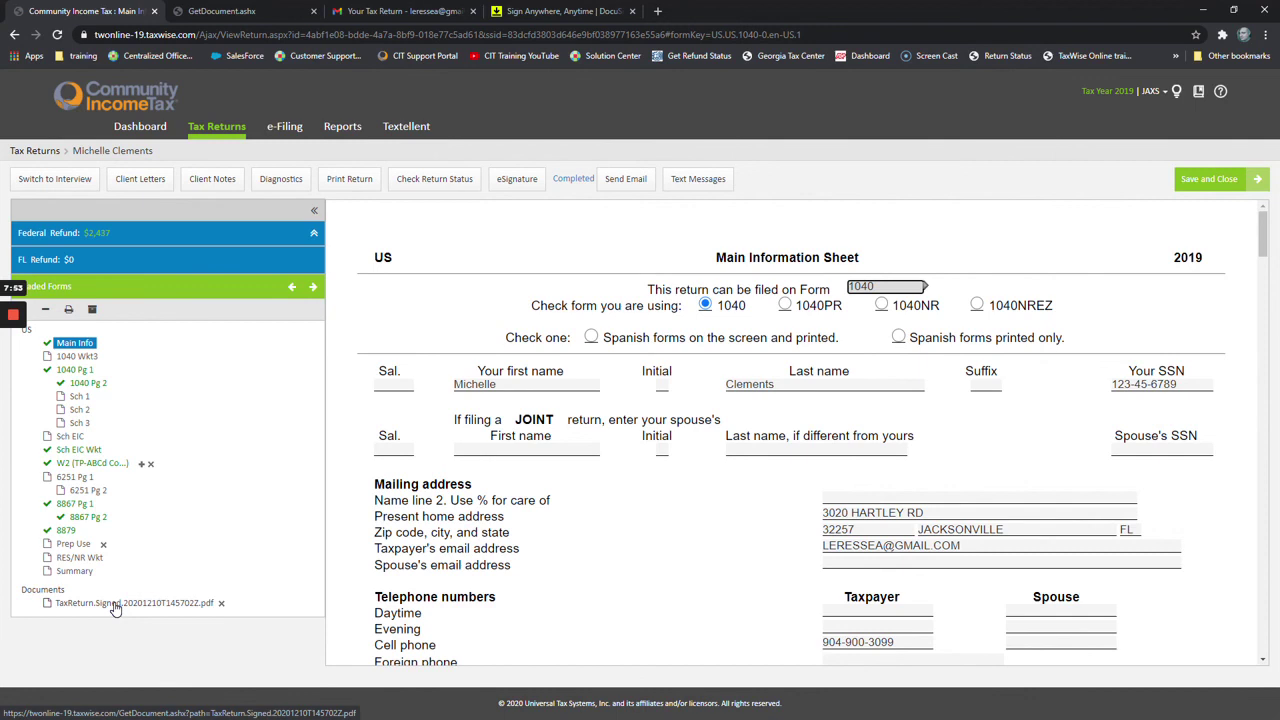
pyautogui.click(598, 447)
pyautogui.scroll(-1, 517, 460)
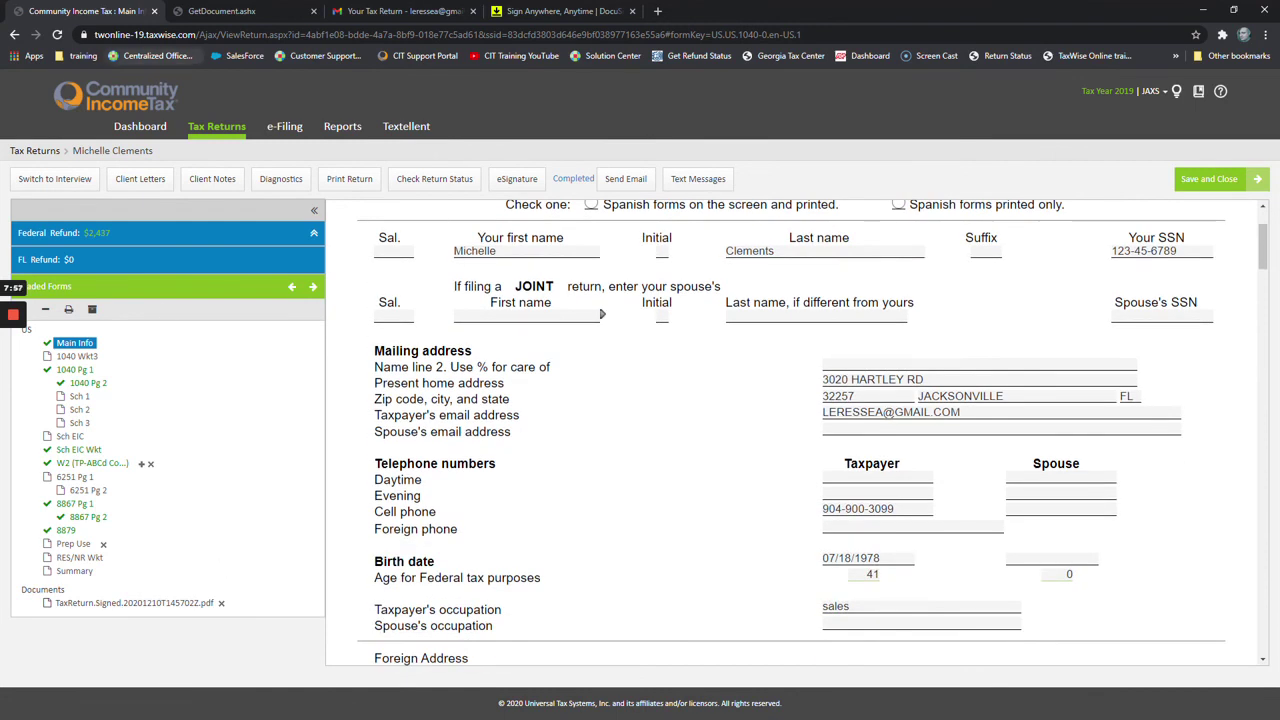
pyautogui.click(212, 12)
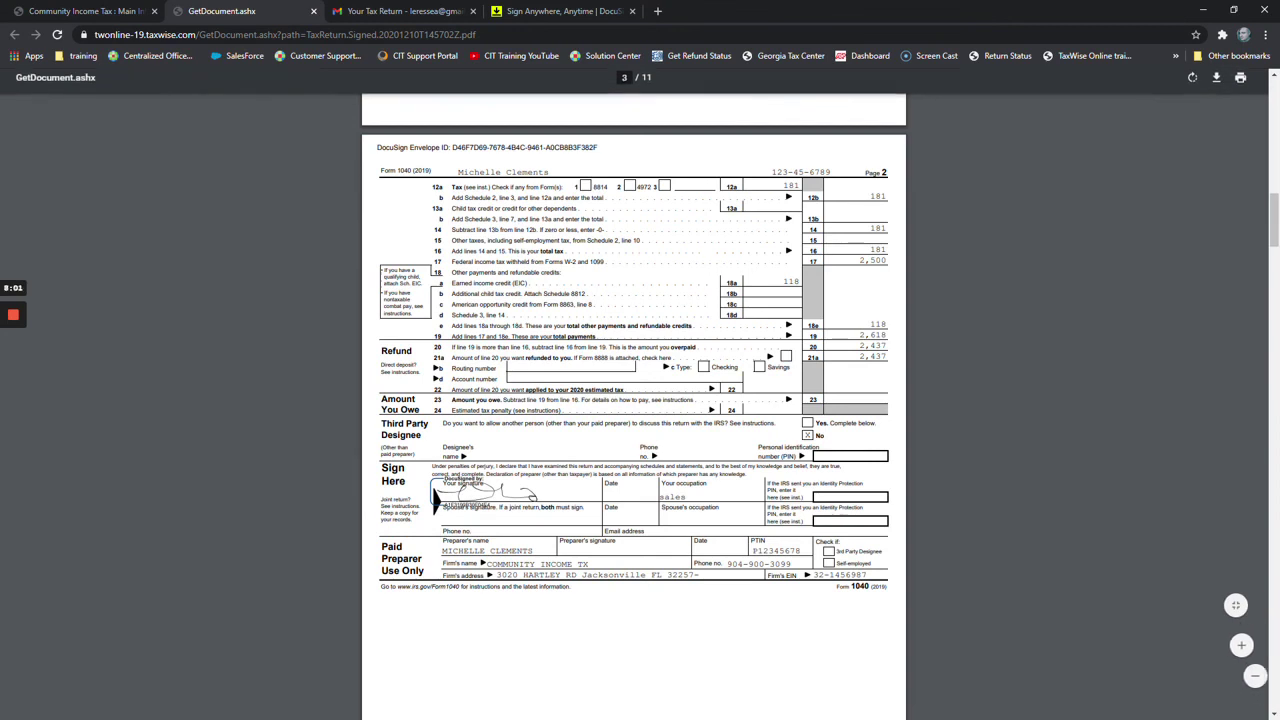
pyautogui.click(72, 12)
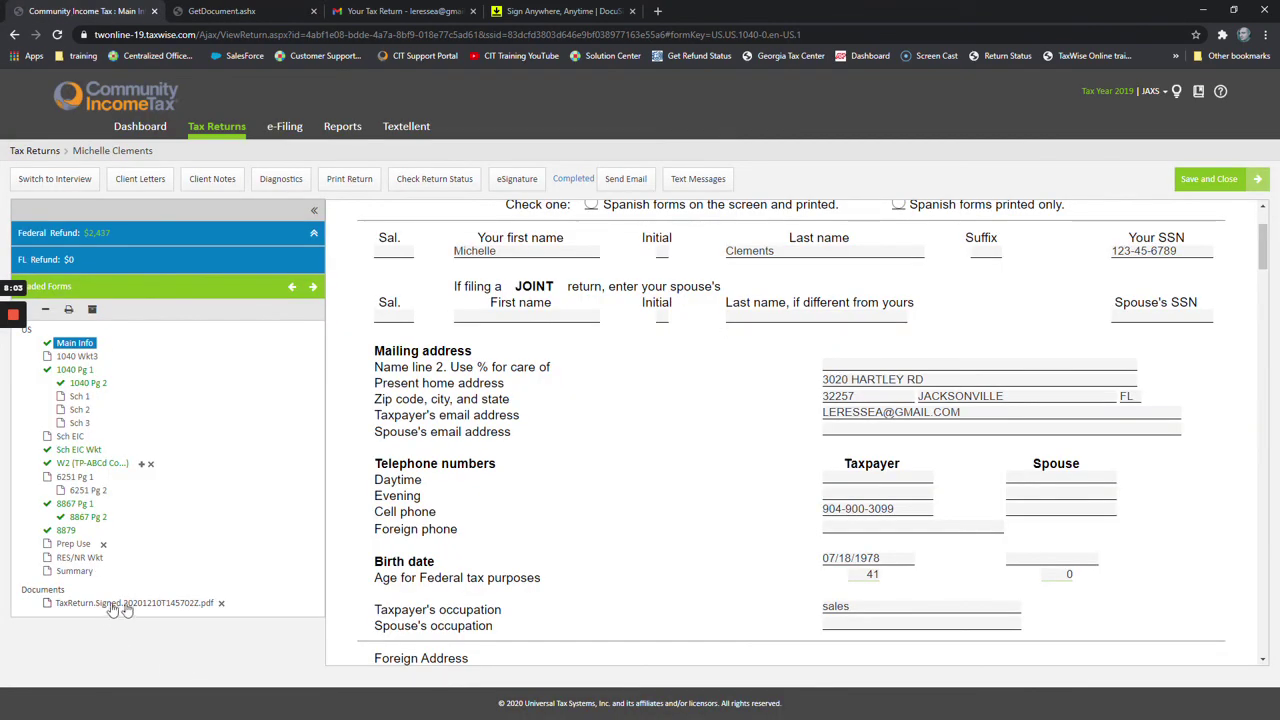